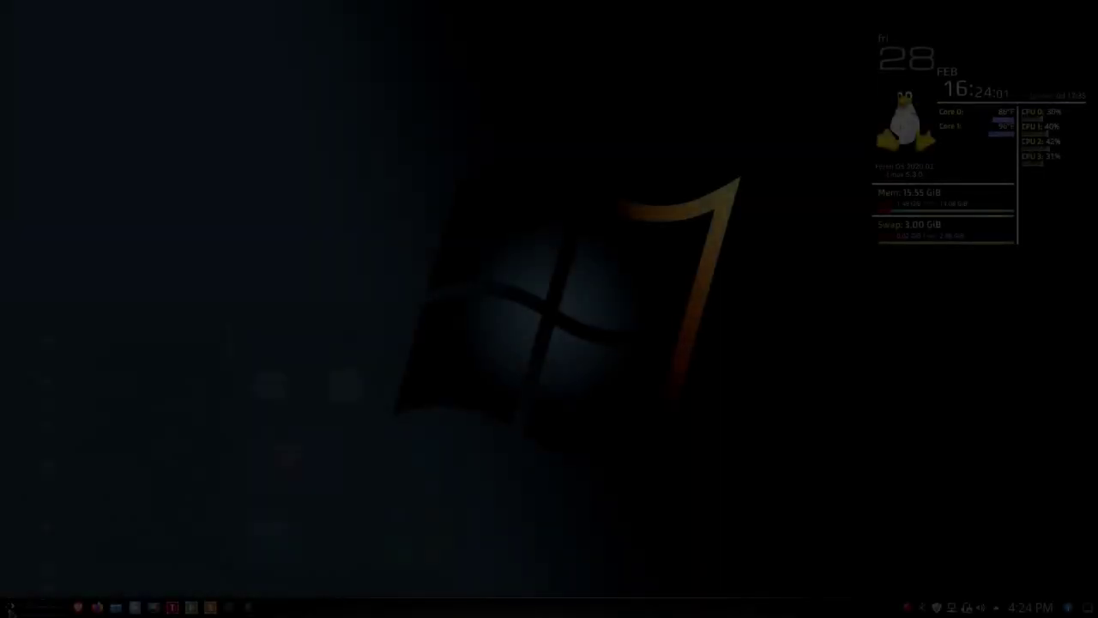
# - Find VirtualBox under the letter V in the application list and launch it
pyautogui.press('super')
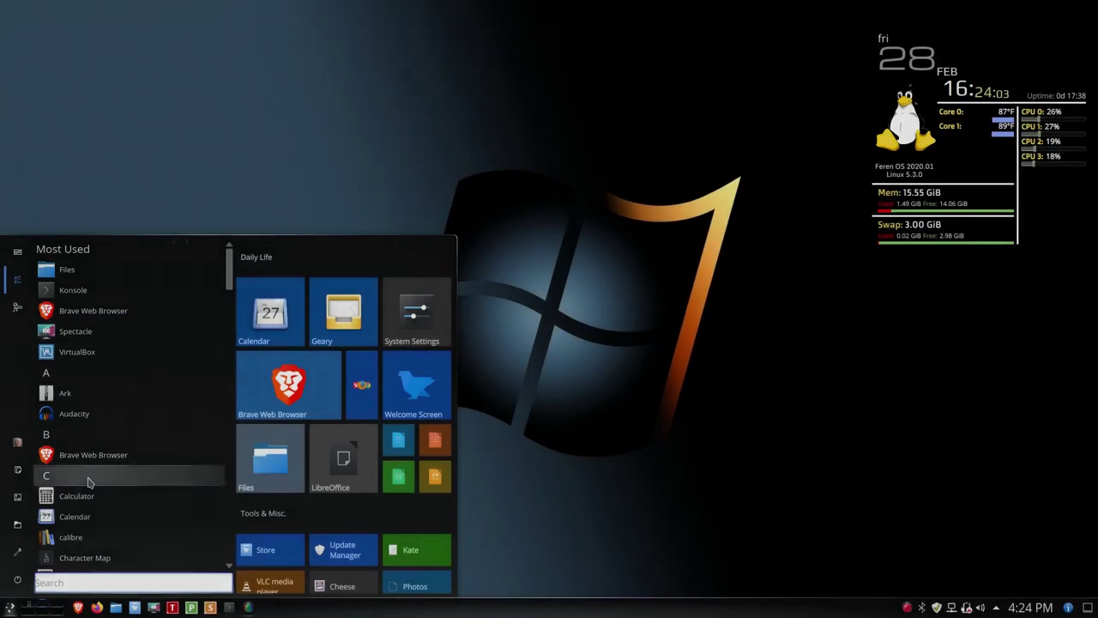
pyautogui.click(90, 475)
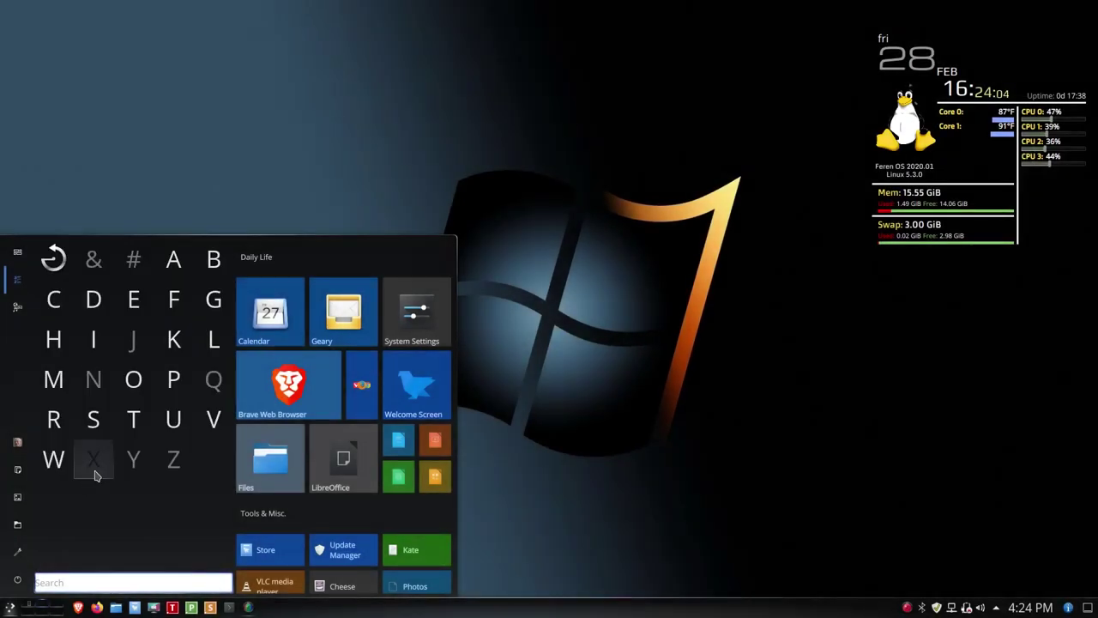
pyautogui.click(215, 418)
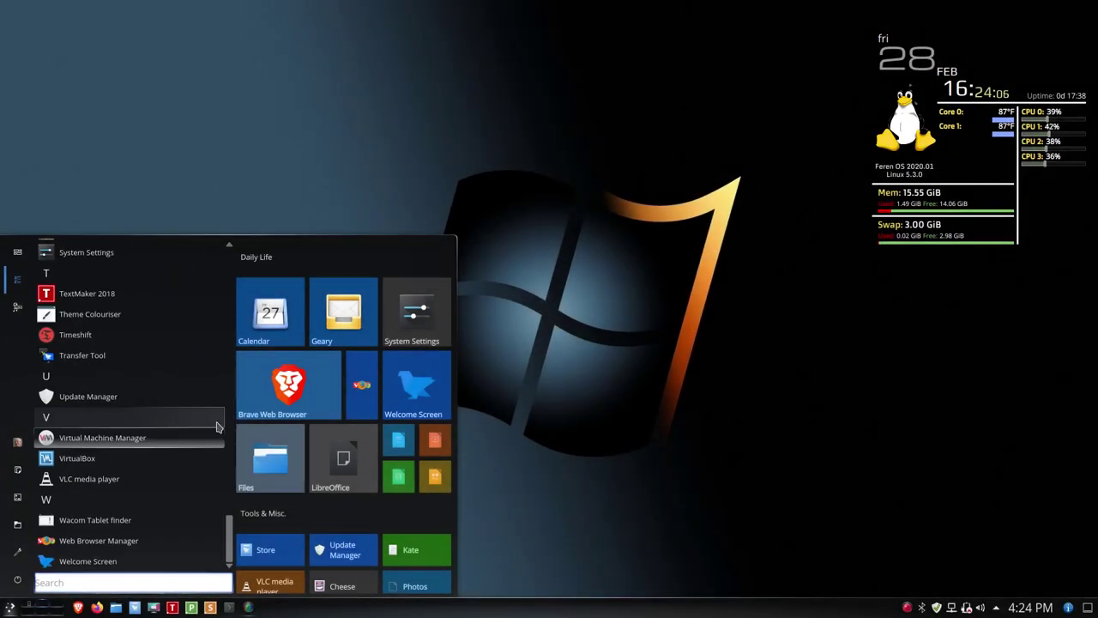
pyautogui.click(192, 464)
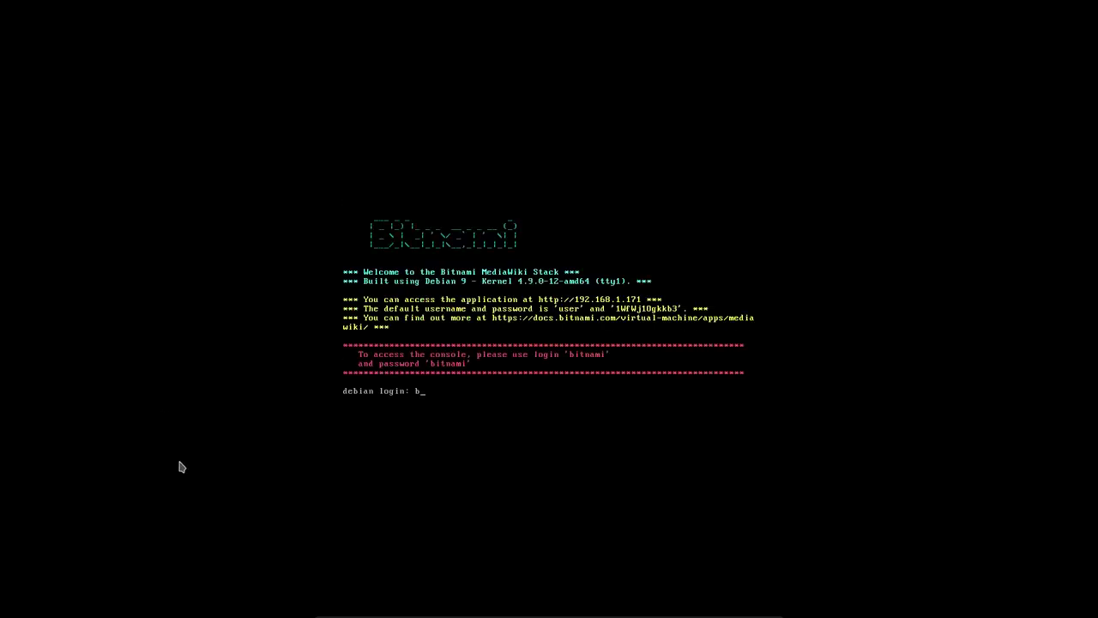
# - Log in to the Bitnami MediaWiki console with the console username and password, and minimize the VM and VirtualBox Manager windows
pyautogui.press('Return')
pyautogui.press('Return')
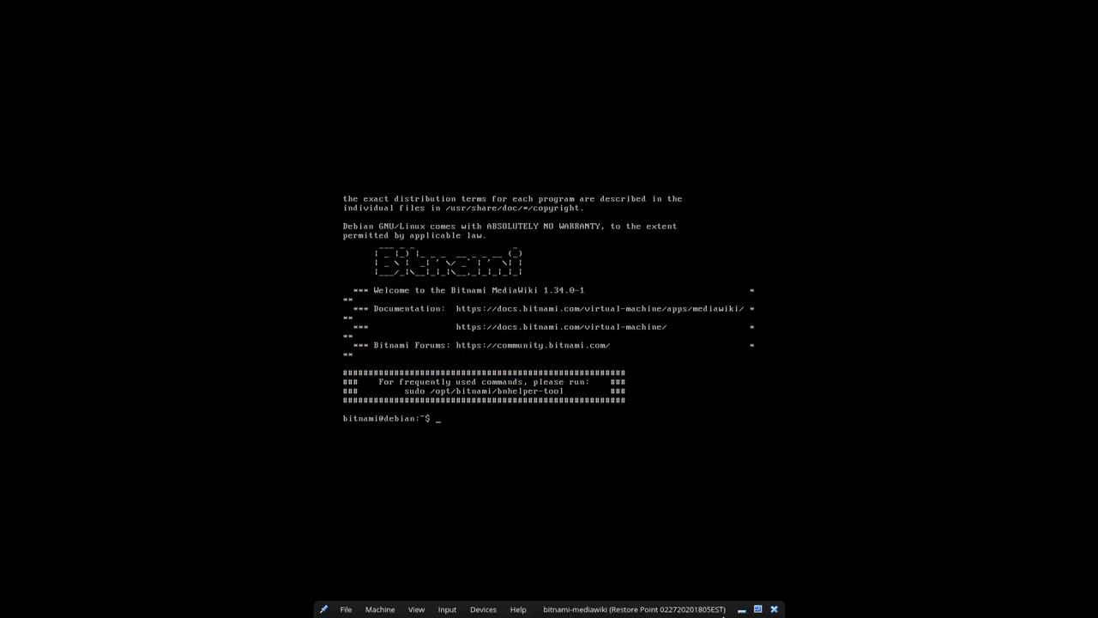
pyautogui.click(741, 610)
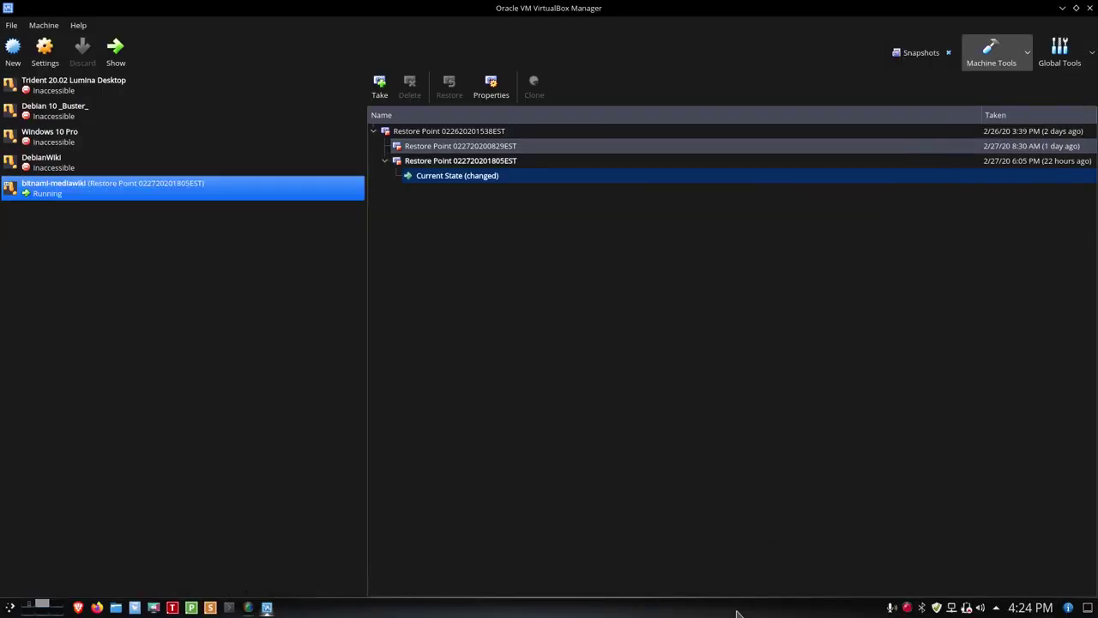
pyautogui.click(1062, 8)
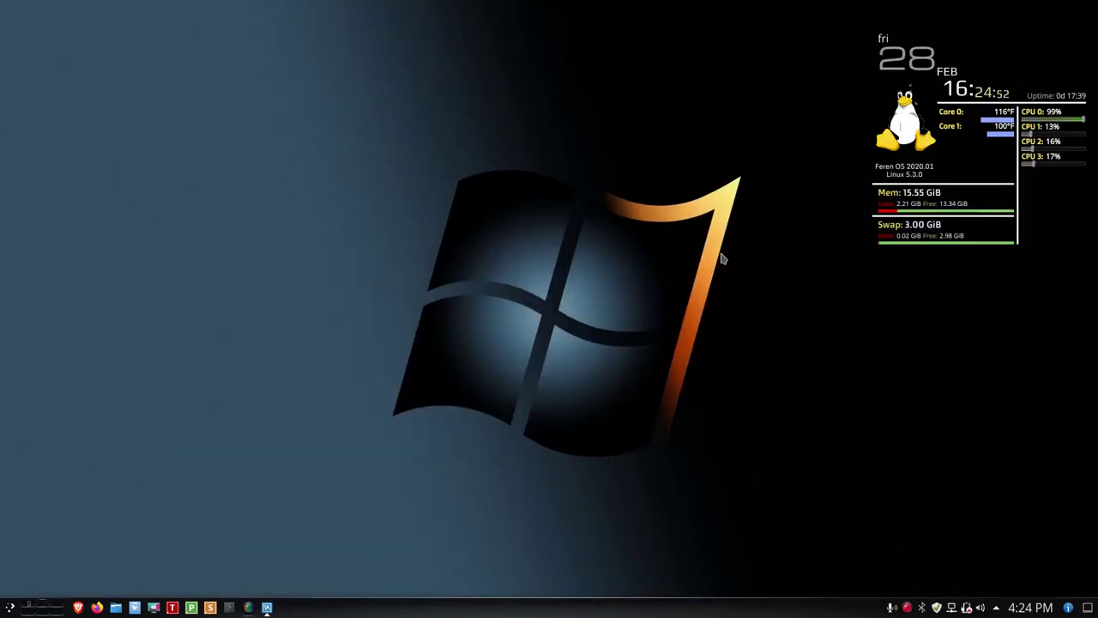
pyautogui.click(78, 608)
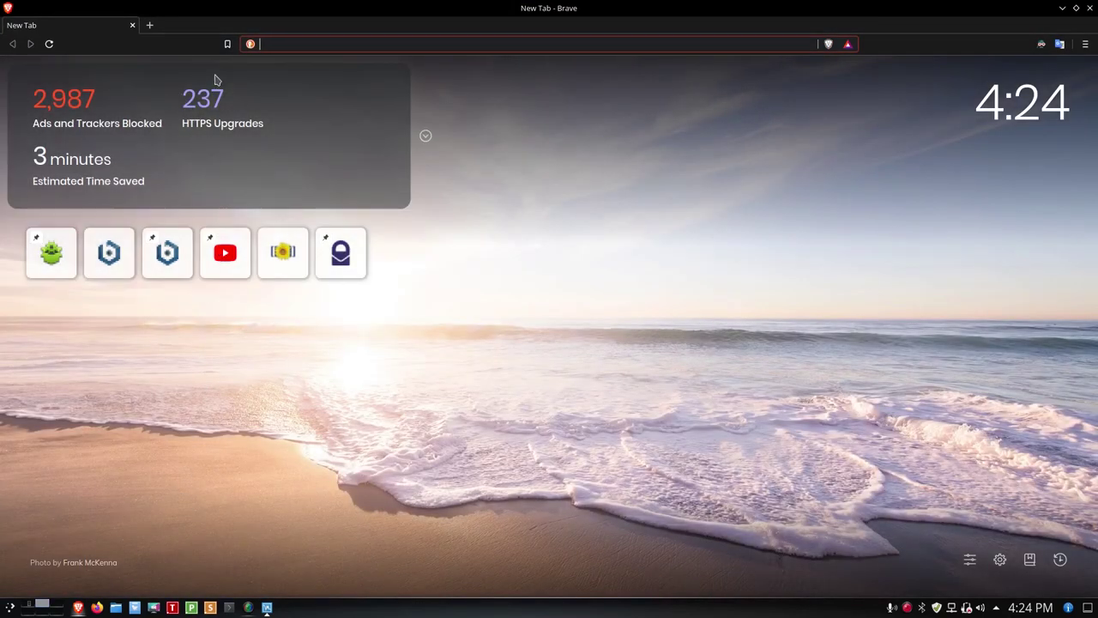
pyautogui.write('https://')
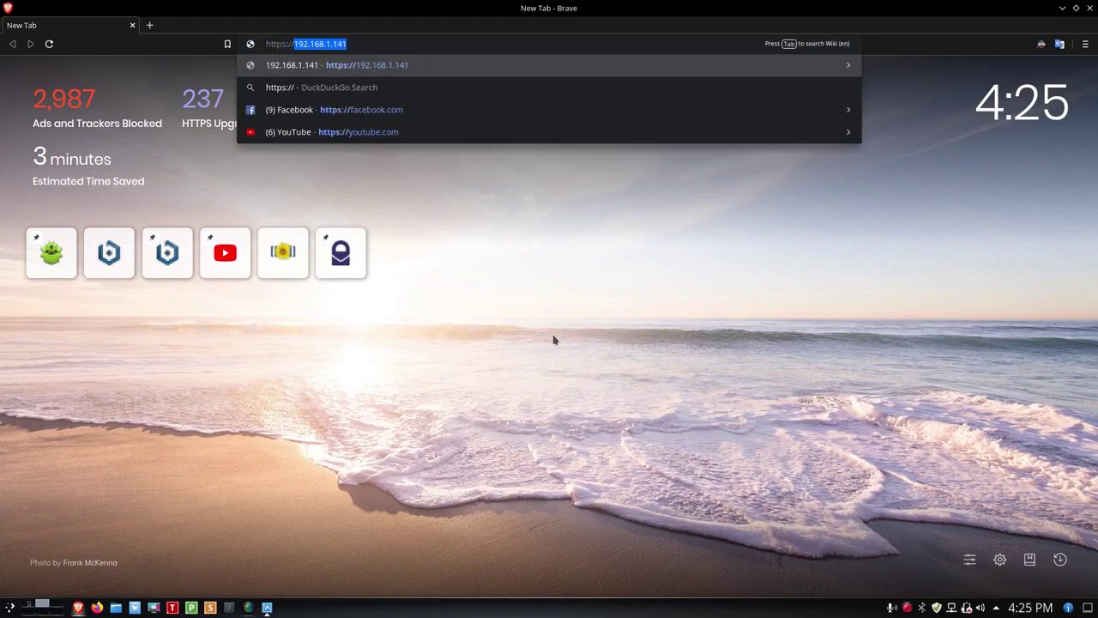
pyautogui.write('192.168.')
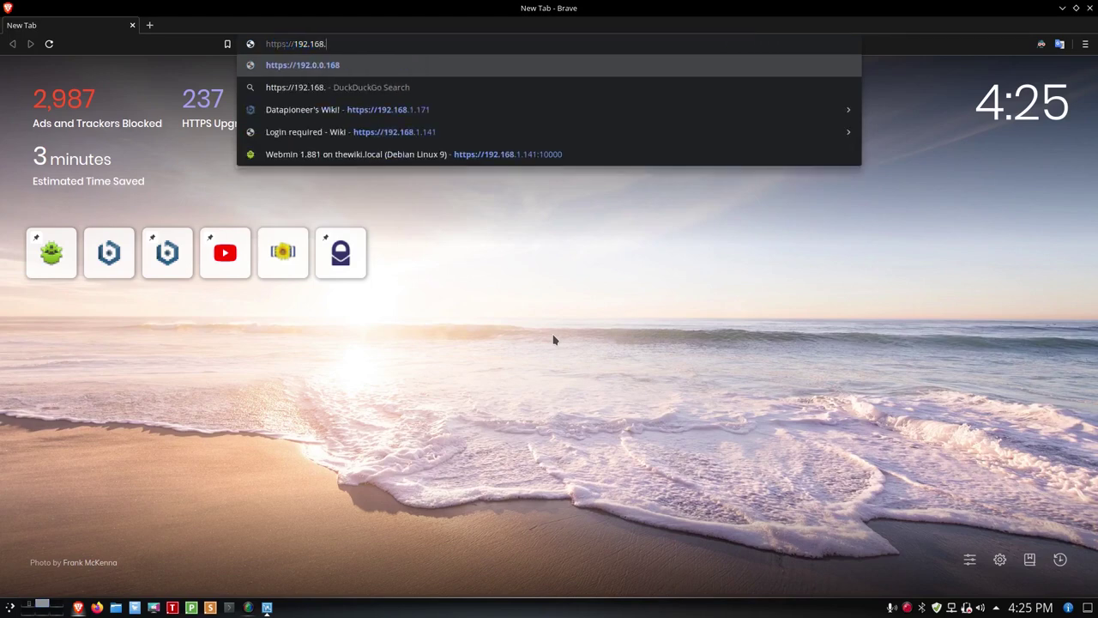
pyautogui.write('1.171')
pyautogui.press('Return')
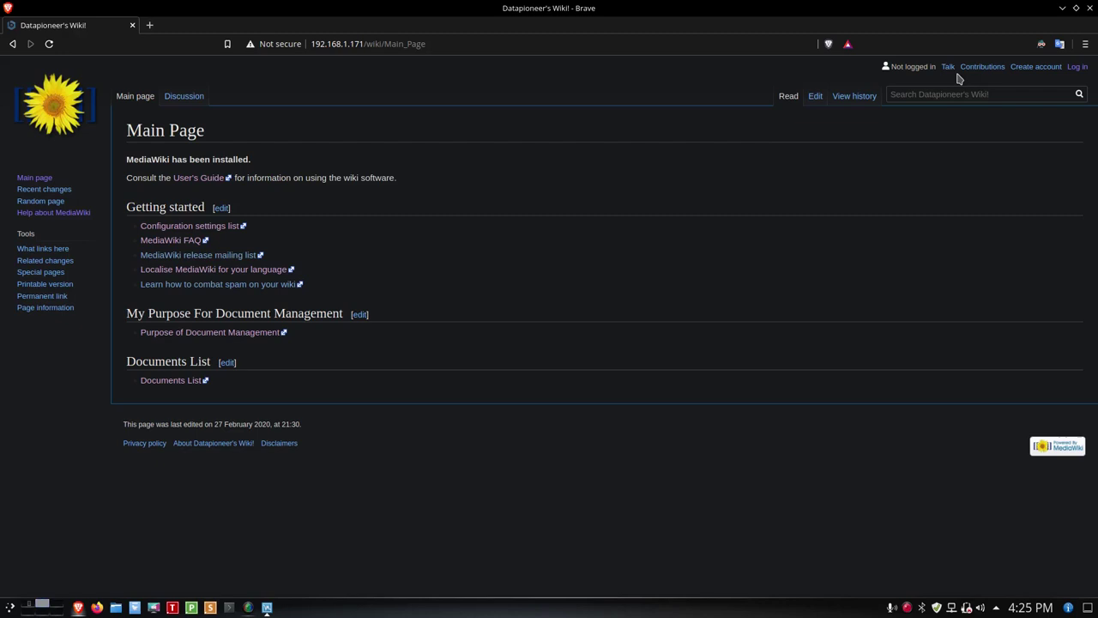
# - Open the wiki's login page and replace the prefilled username with the account username in lowercase
pyautogui.click(1076, 68)
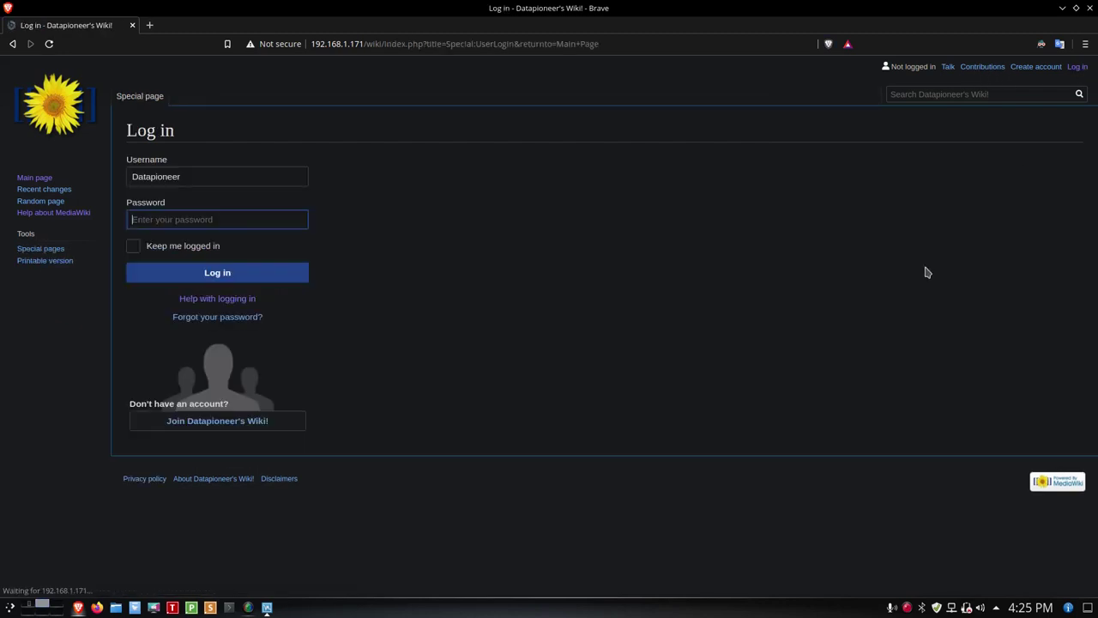
pyautogui.moveTo(220, 175); pyautogui.dragTo(109, 176)
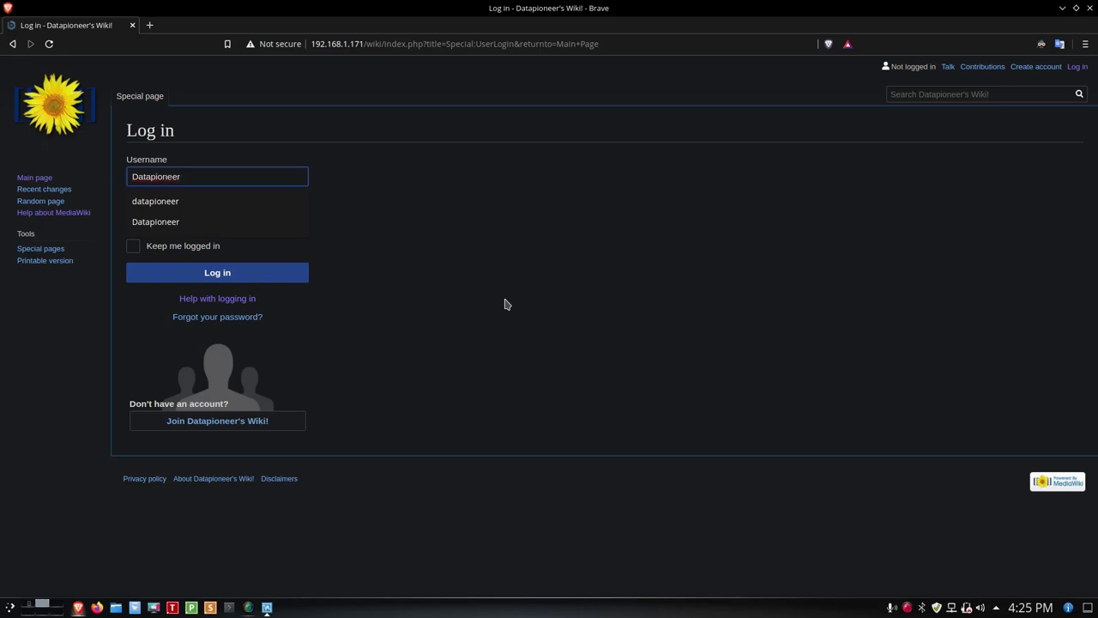
pyautogui.press('BackSpace')
pyautogui.press('BackSpace')
pyautogui.press('BackSpace')
pyautogui.press('BackSpace')
pyautogui.press('BackSpace')
pyautogui.press('BackSpace')
pyautogui.press('BackSpace')
pyautogui.press('BackSpace')
pyautogui.press('BackSpace')
pyautogui.press('BackSpace')
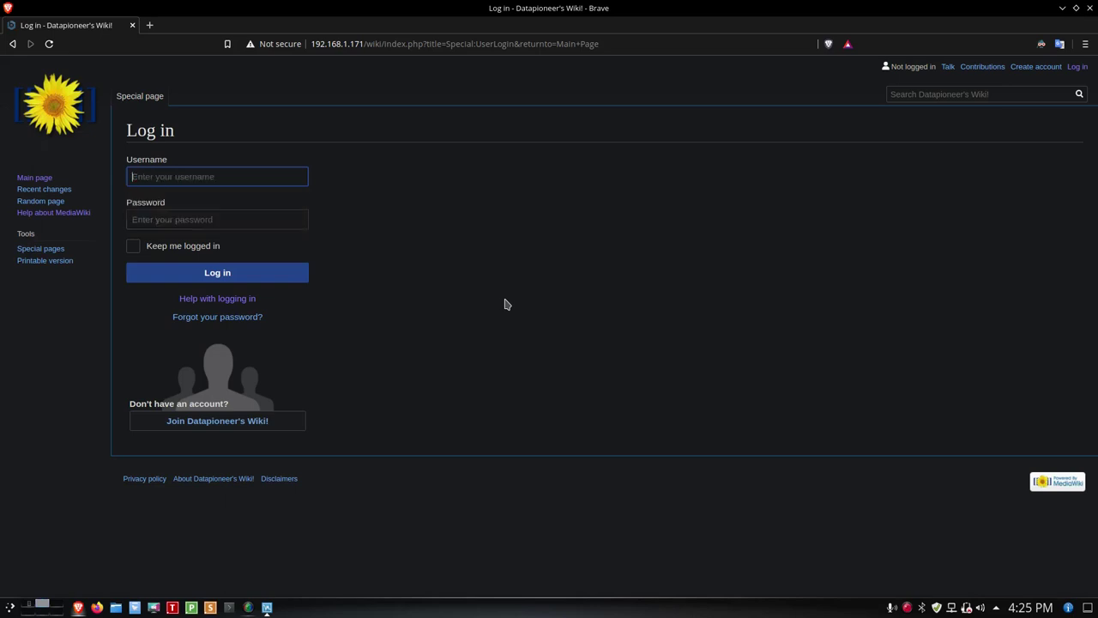
pyautogui.write('datapion')
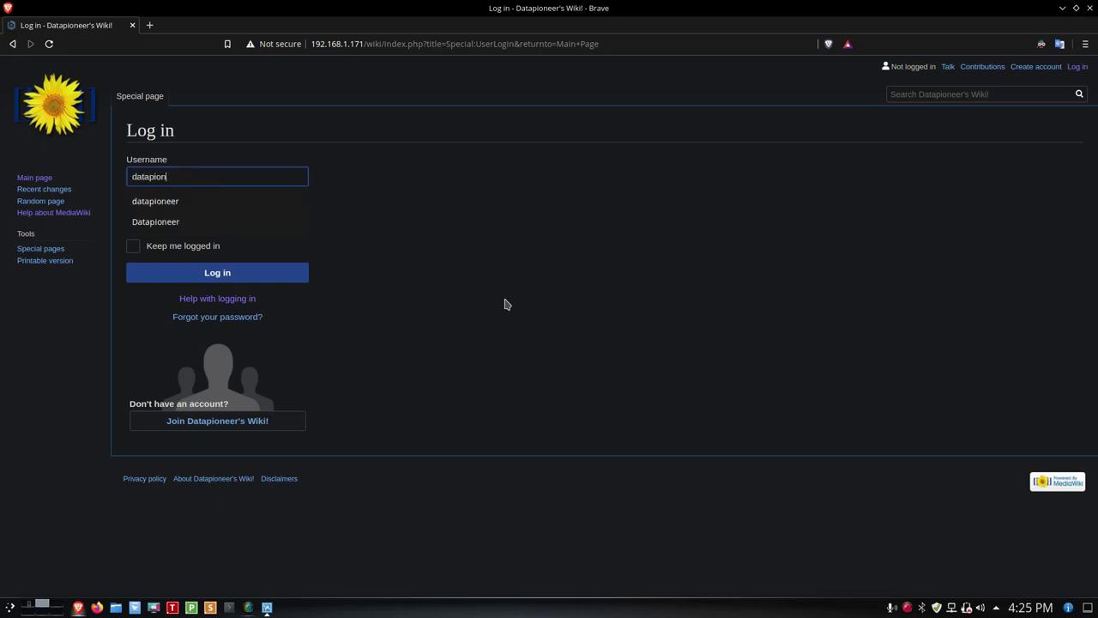
pyautogui.write('eer')
# - Enter the account password, enable Keep me logged in, and log in to the wiki
pyautogui.press('Tab')
pyautogui.write('•')
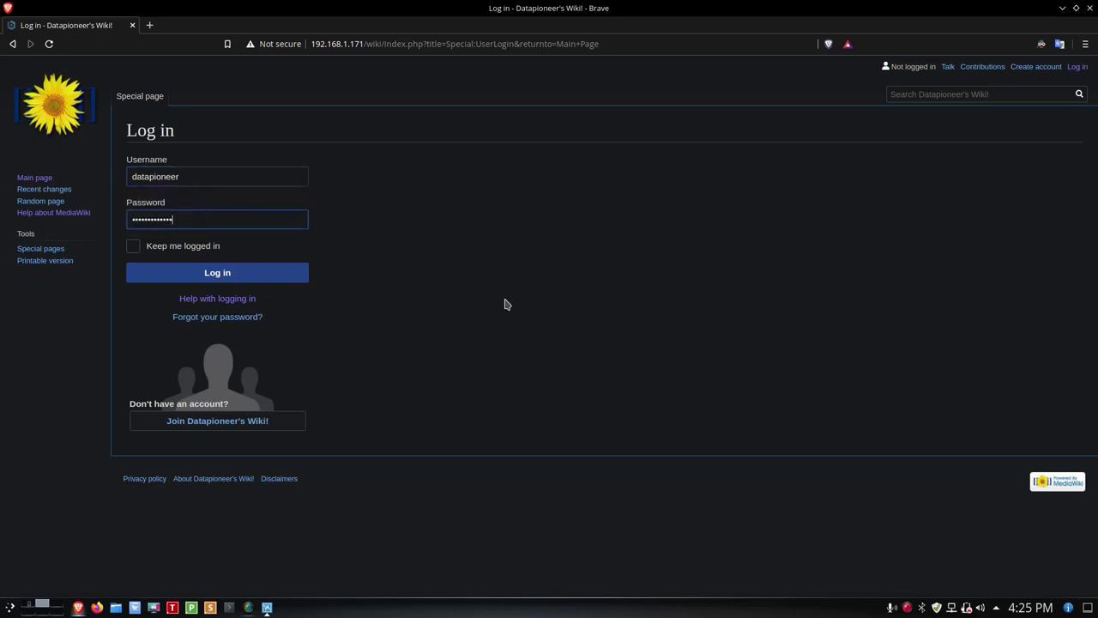
pyautogui.click(133, 246)
pyautogui.click(157, 274)
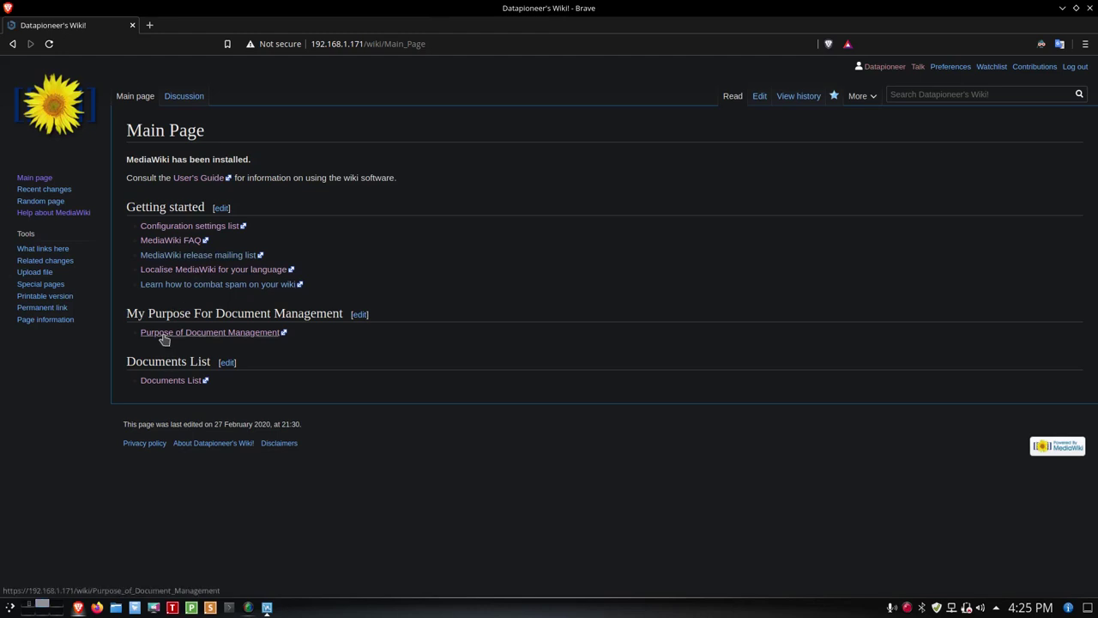
# - Examine the Purpose of Document Management page and its wikitext source, and return to its read view
pyautogui.click(247, 333)
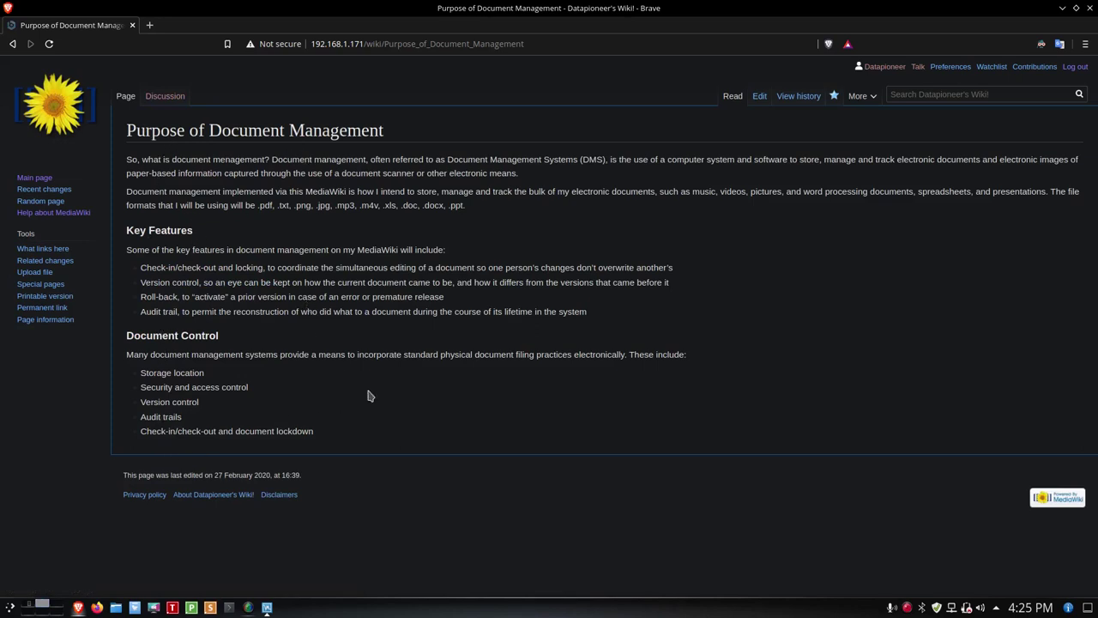
pyautogui.click(757, 98)
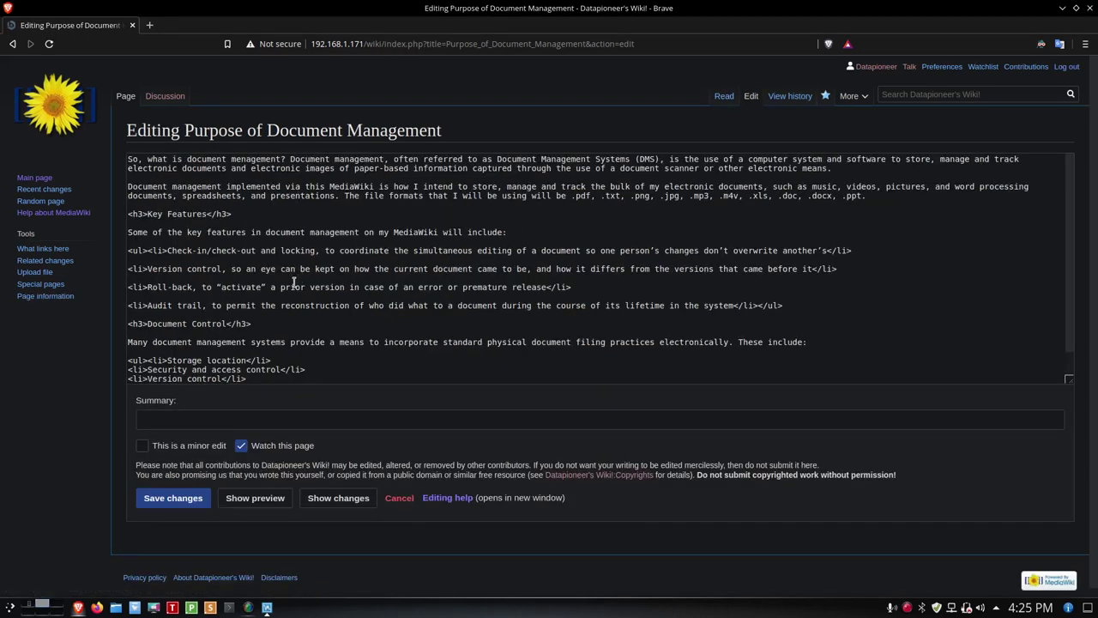
pyautogui.scroll(-3, 319, 338)
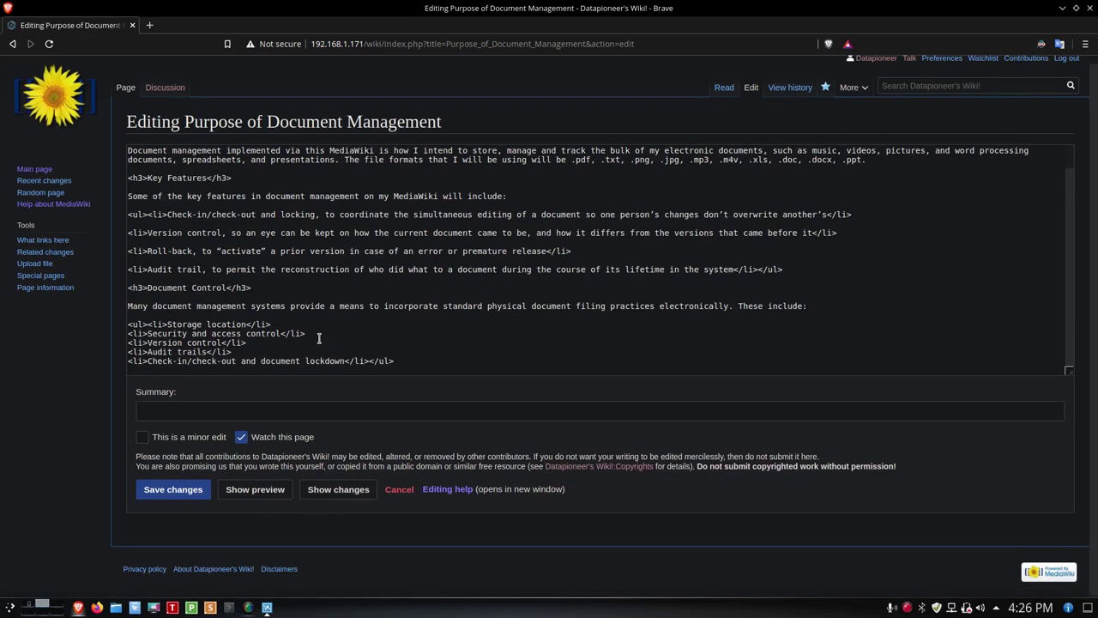
pyautogui.scroll(2, 319, 338)
pyautogui.scroll(1, 342, 316)
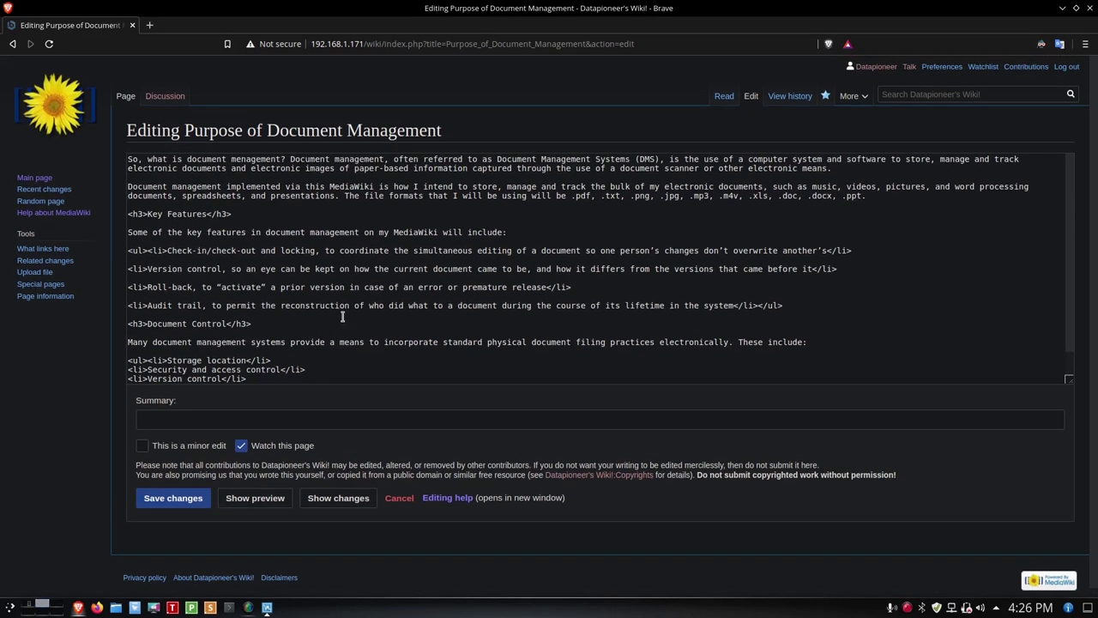
pyautogui.click(722, 97)
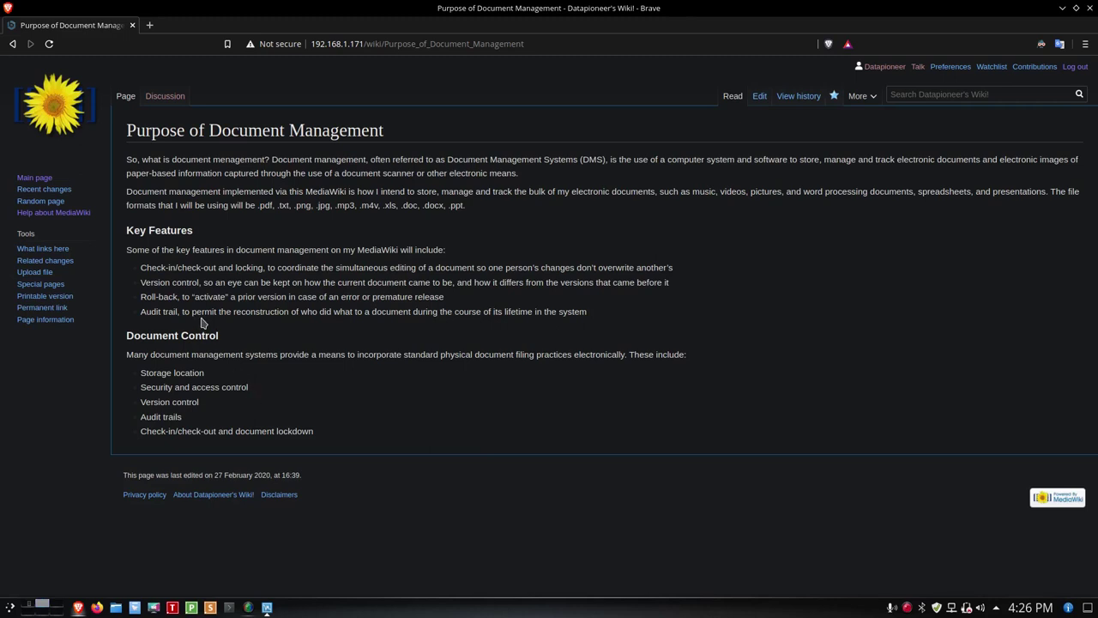
# - Inspect the source of the main page's Documents List section and view the linked Documents List page
pyautogui.click(54, 111)
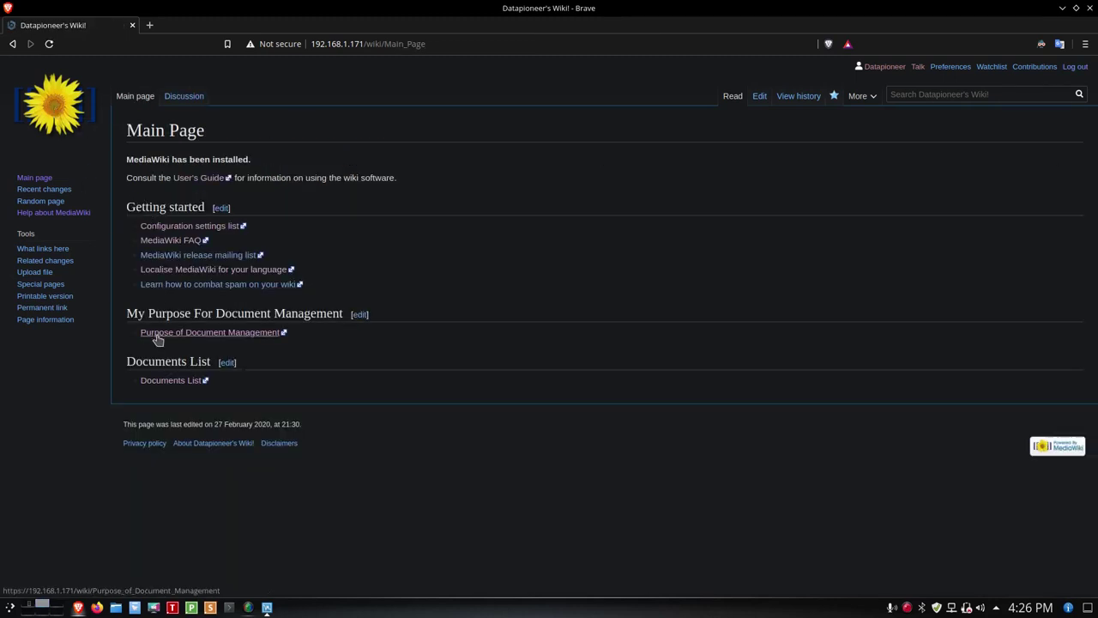
pyautogui.click(226, 363)
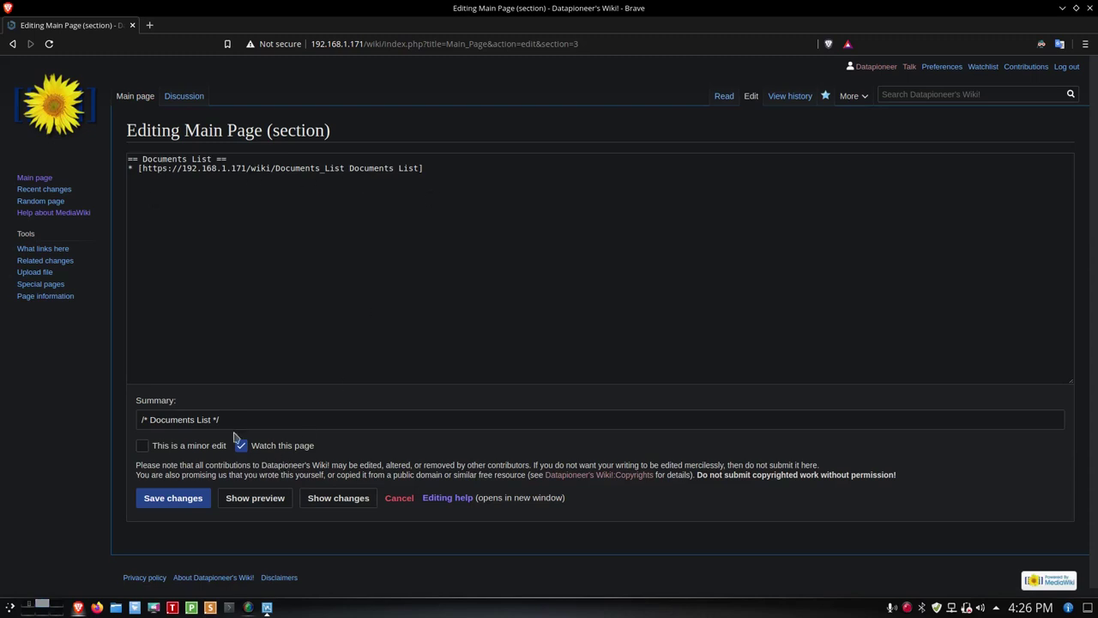
pyautogui.click(29, 177)
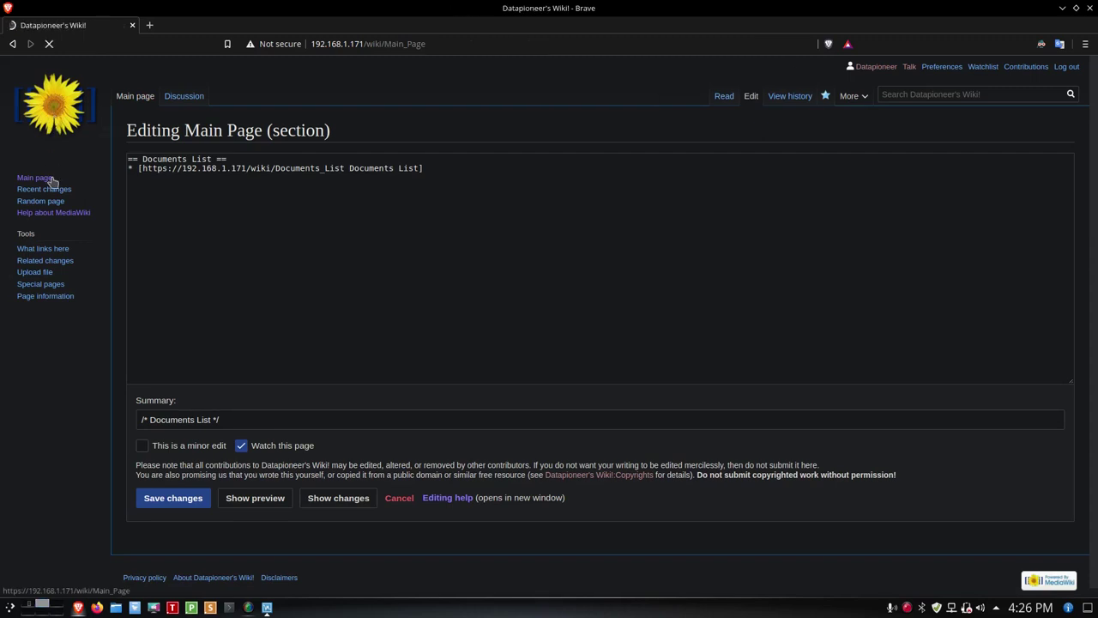
pyautogui.click(156, 386)
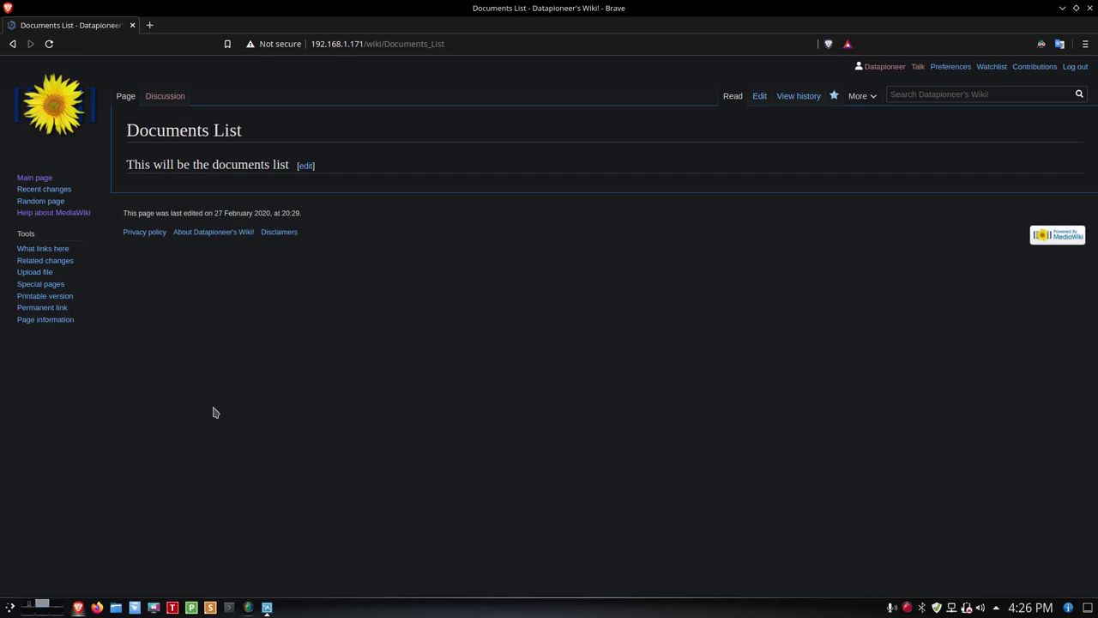
# - Check the account's user talk page and return to the wiki's main page
pyautogui.click(55, 103)
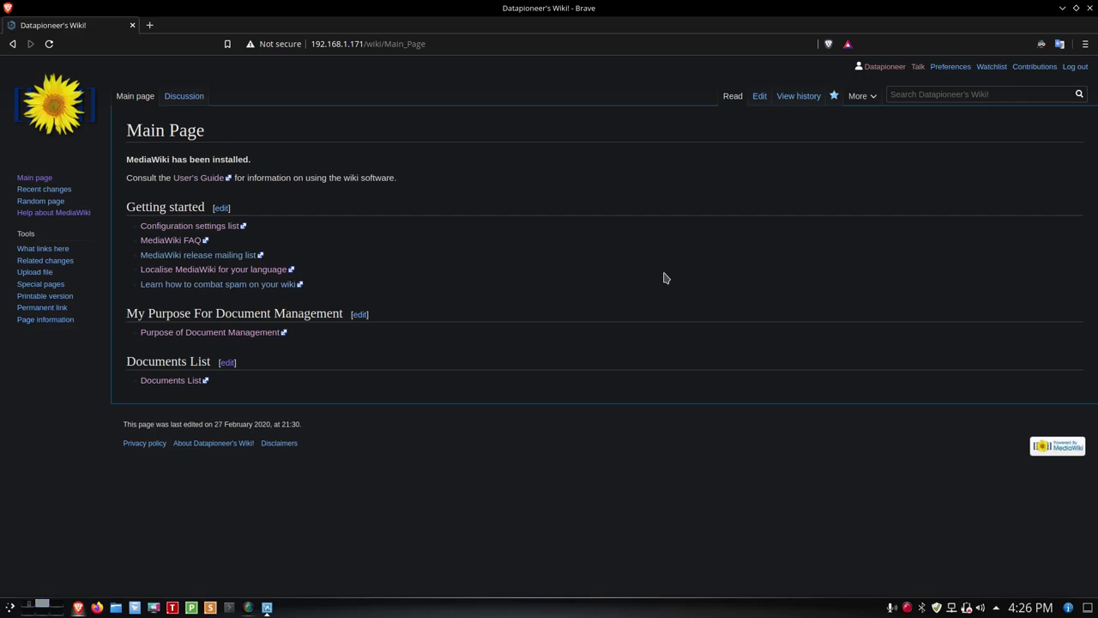
pyautogui.click(918, 68)
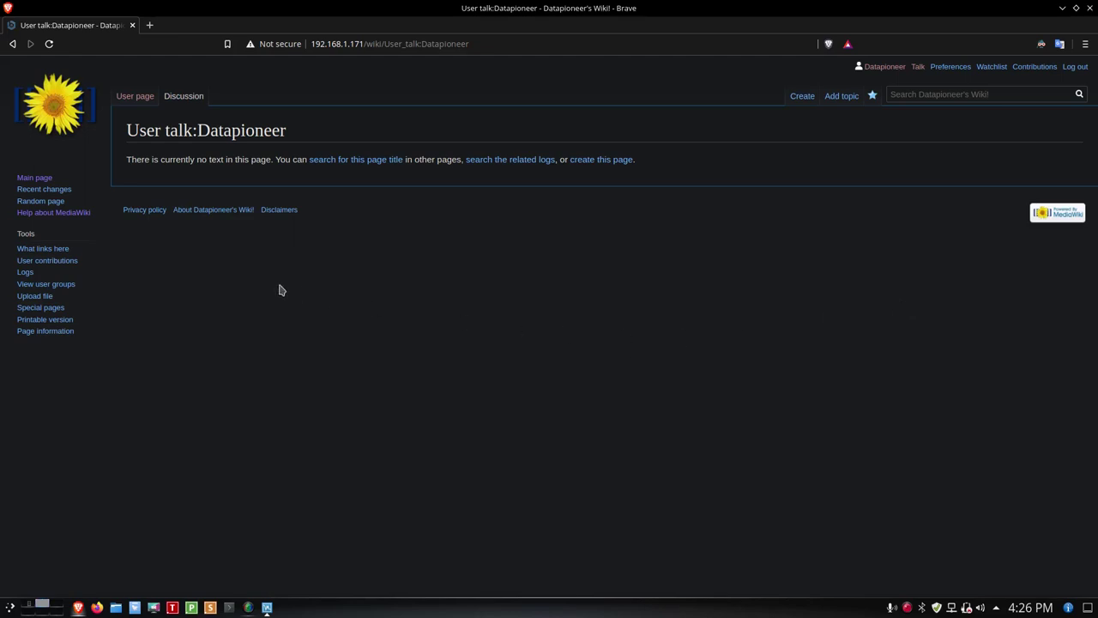
pyautogui.click(60, 109)
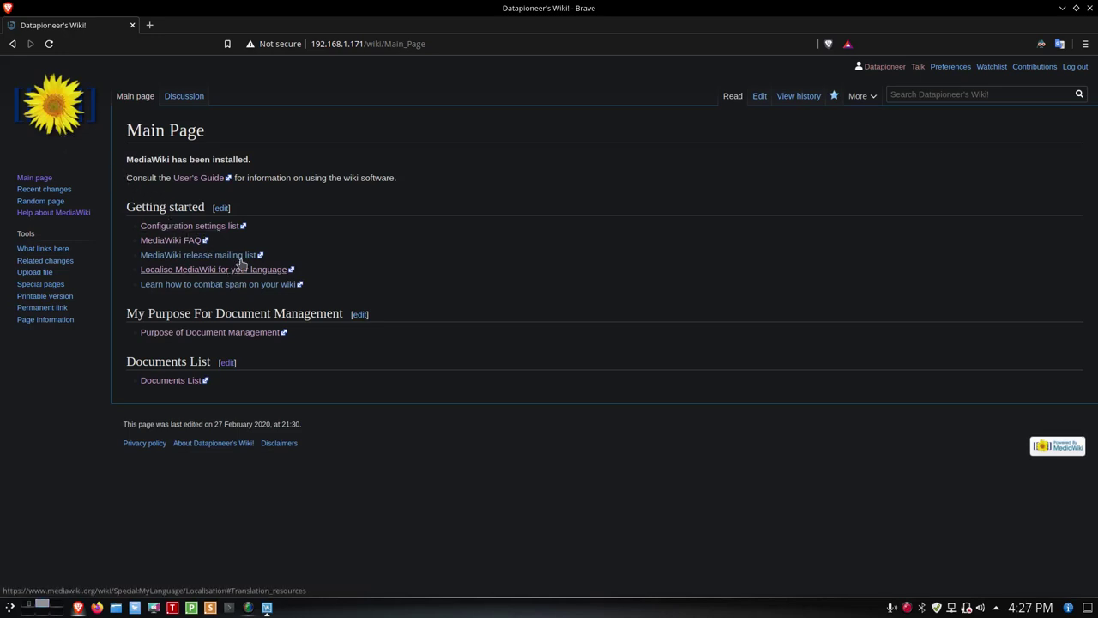
# - Start a new article titled FAQs from the main page's discussion page and begin editing its body text
pyautogui.click(187, 97)
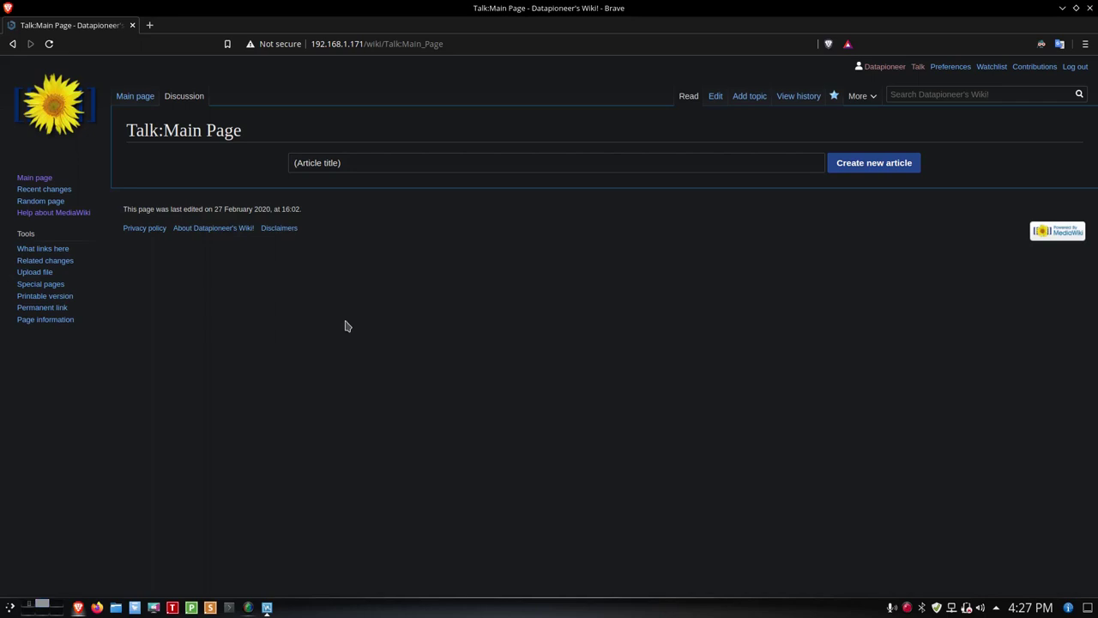
pyautogui.click(350, 163)
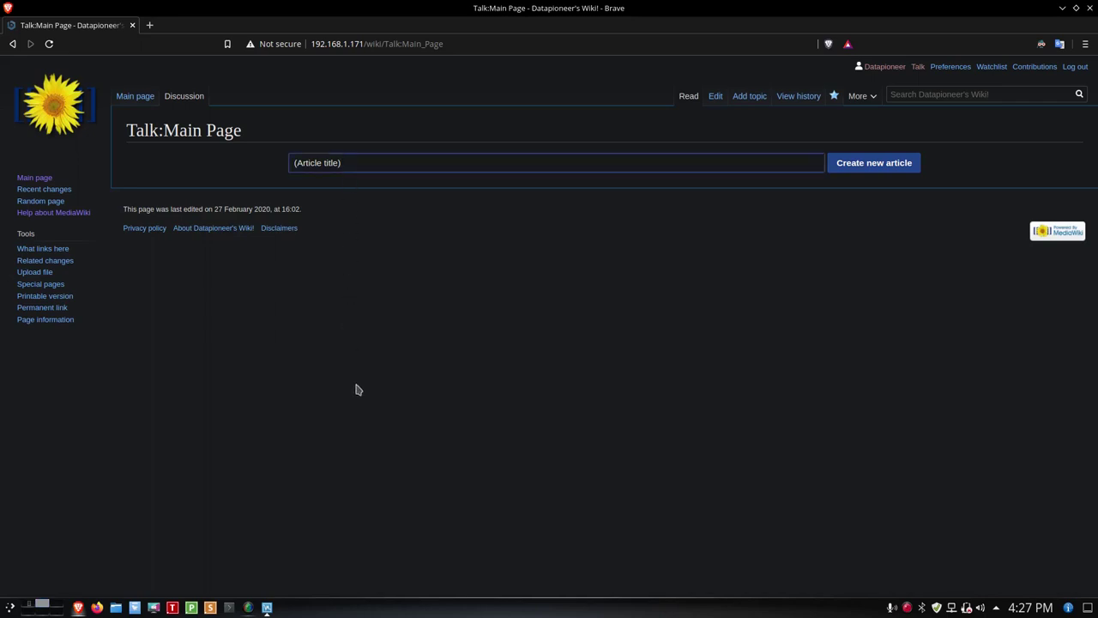
pyautogui.press('BackSpace')
pyautogui.press('BackSpace')
pyautogui.press('BackSpace')
pyautogui.press('BackSpace')
pyautogui.press('BackSpace')
pyautogui.press('BackSpace')
pyautogui.press('BackSpace')
pyautogui.press('BackSpace')
pyautogui.press('BackSpace')
pyautogui.press('BackSpace')
pyautogui.press('BackSpace')
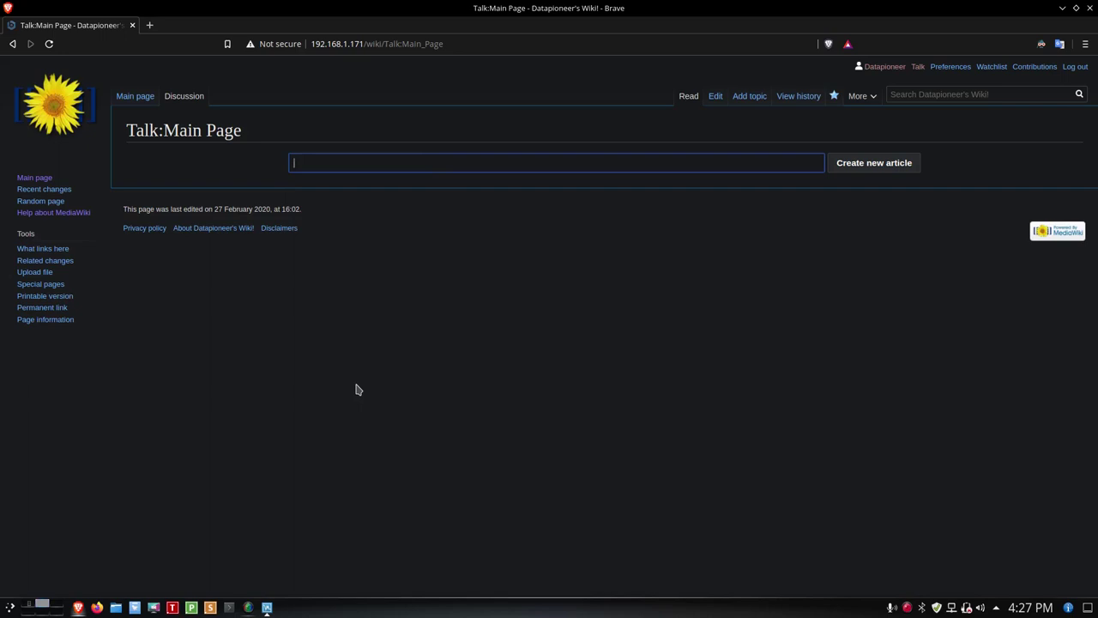
pyautogui.write('FAQs')
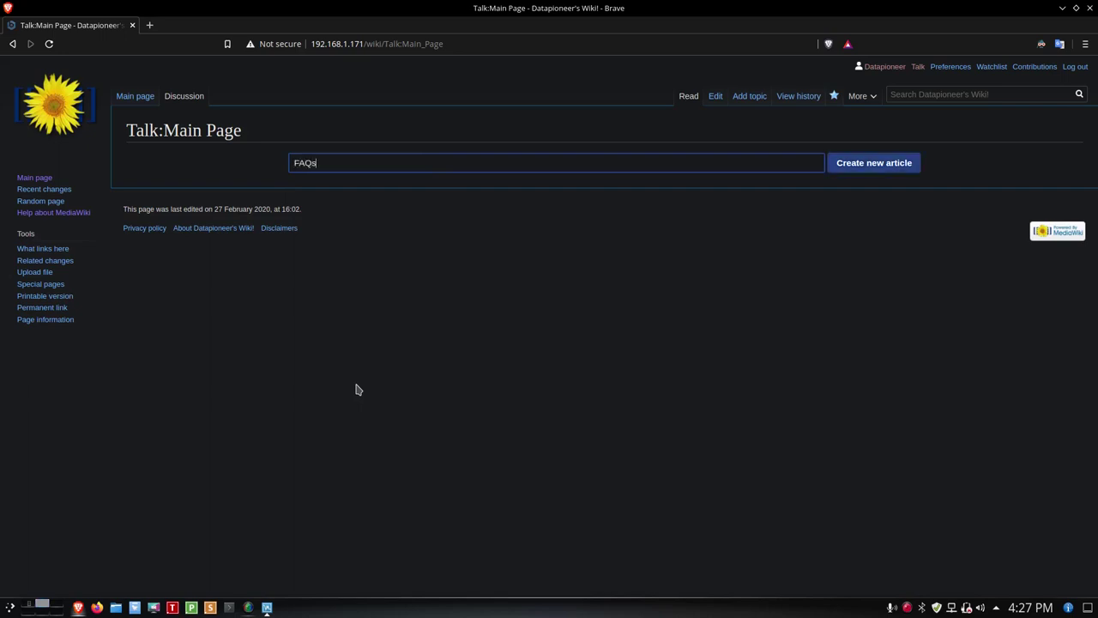
pyautogui.click(860, 170)
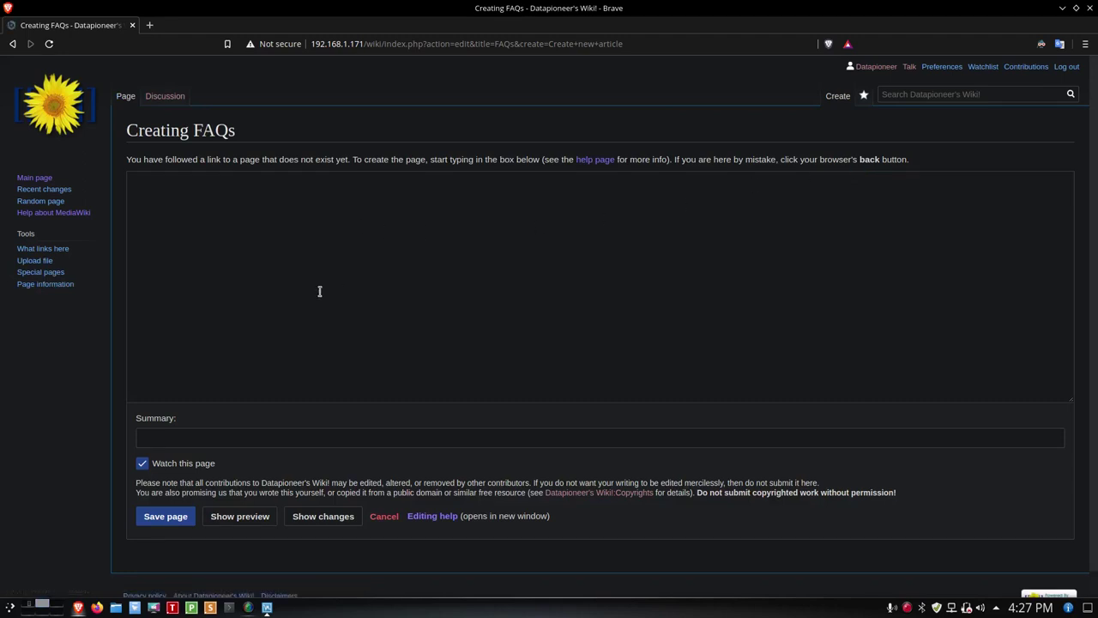
pyautogui.click(251, 214)
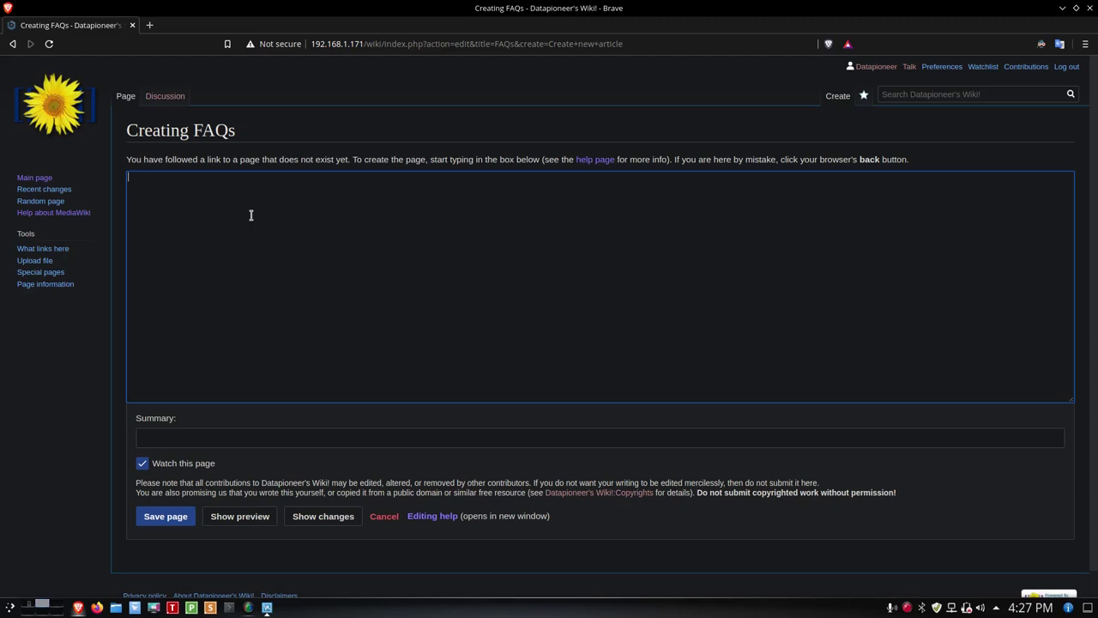
# - Write a "== FAQs ==" heading and the sentence "Here is where I would list the FAQs on the site.", and save the article
pyautogui.write('== FAQS')
pyautogui.press('BackSpace')
pyautogui.press('BackSpace')
pyautogui.write('s ==')
pyautogui.press('Return')
pyautogui.write('Here is where I would like')
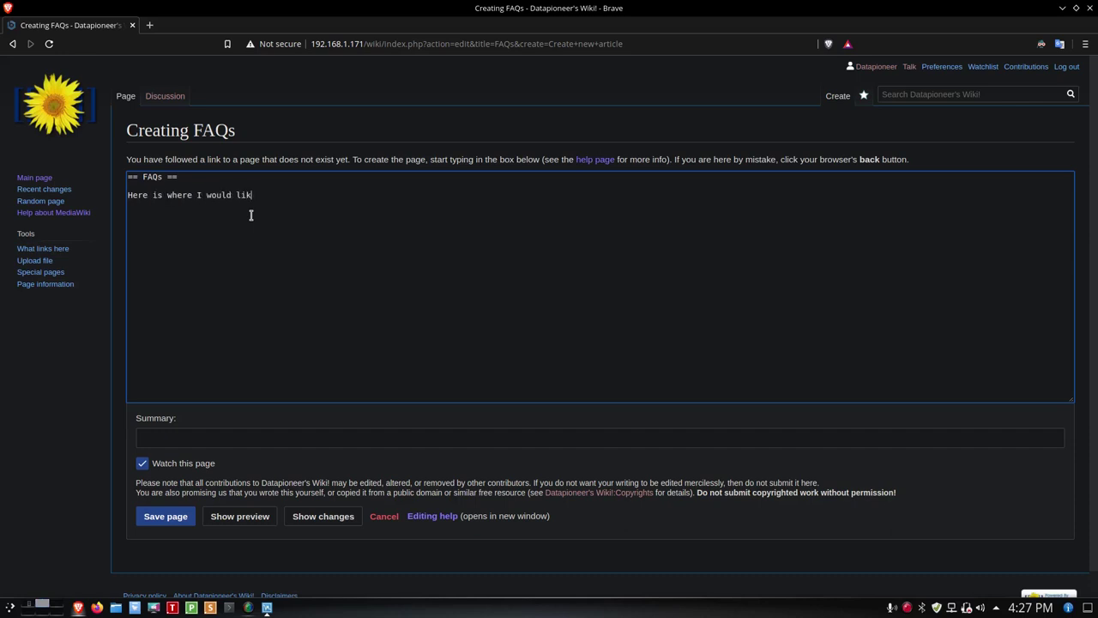
pyautogui.press('BackSpace')
pyautogui.press('BackSpace')
pyautogui.write('st the FAQs on the site.')
pyautogui.click(157, 517)
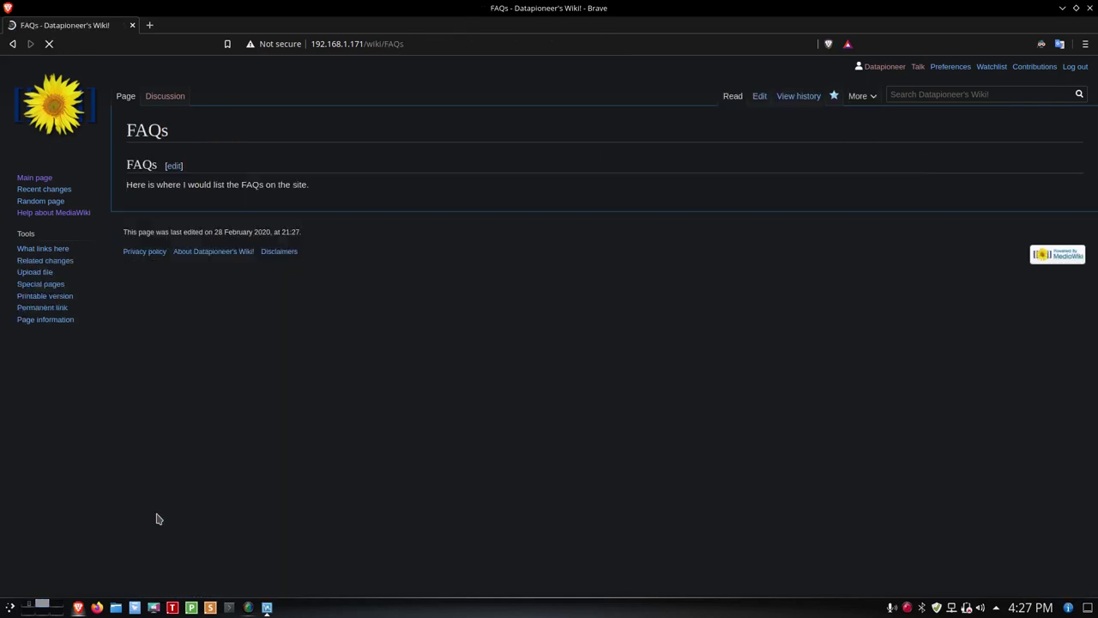
# - Open the FAQs article from the main page by searching the wiki for "FAQ", and copy the article's URL
pyautogui.click(52, 109)
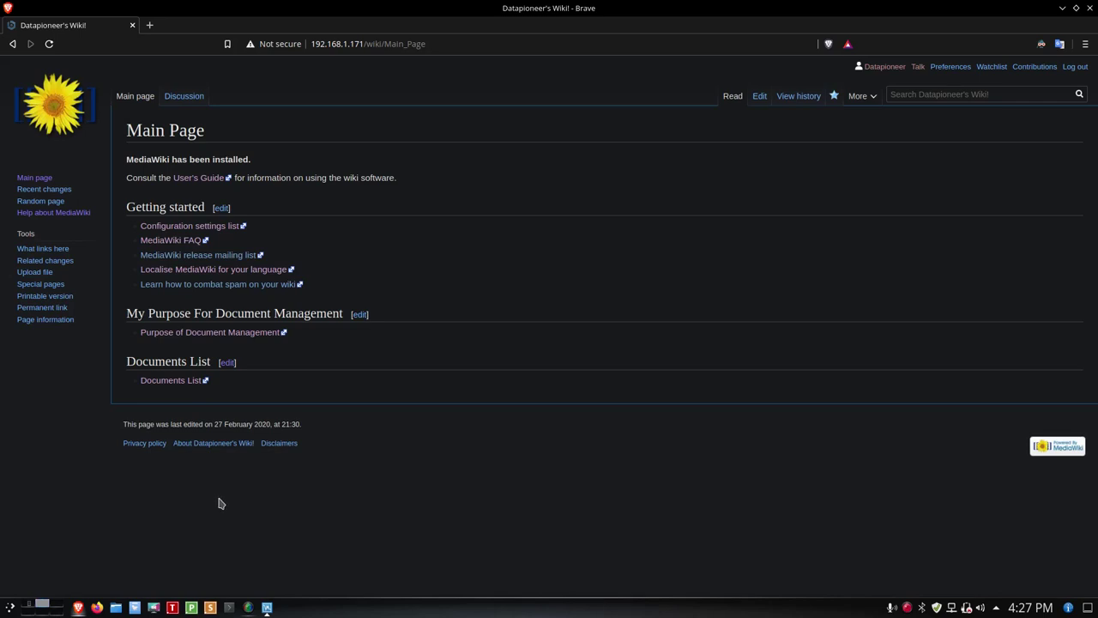
pyautogui.click(929, 92)
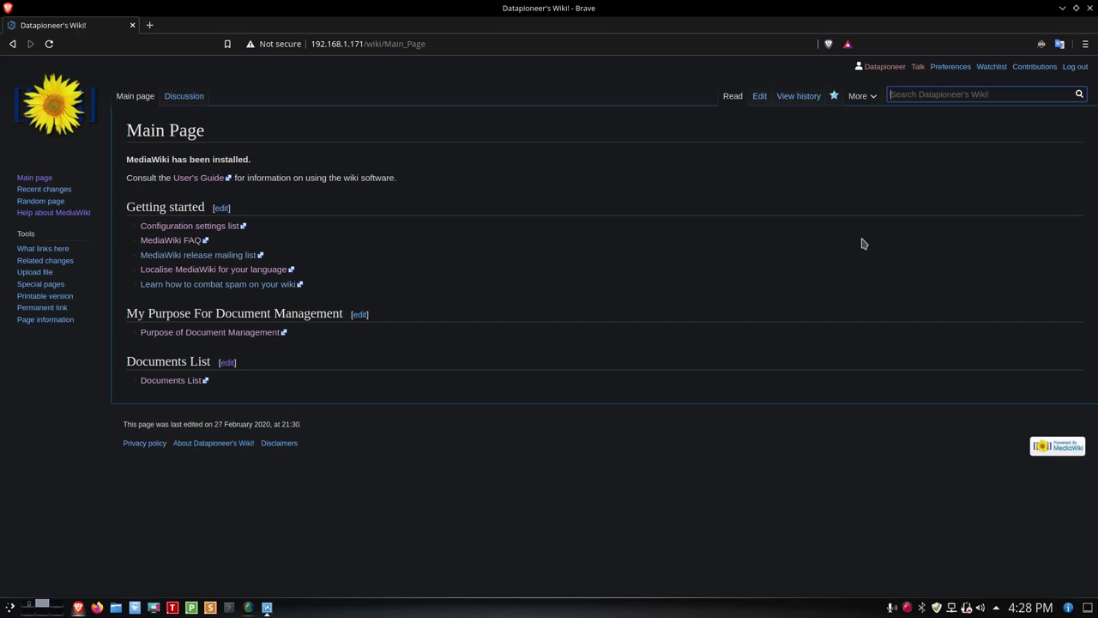
pyautogui.write('FAQ')
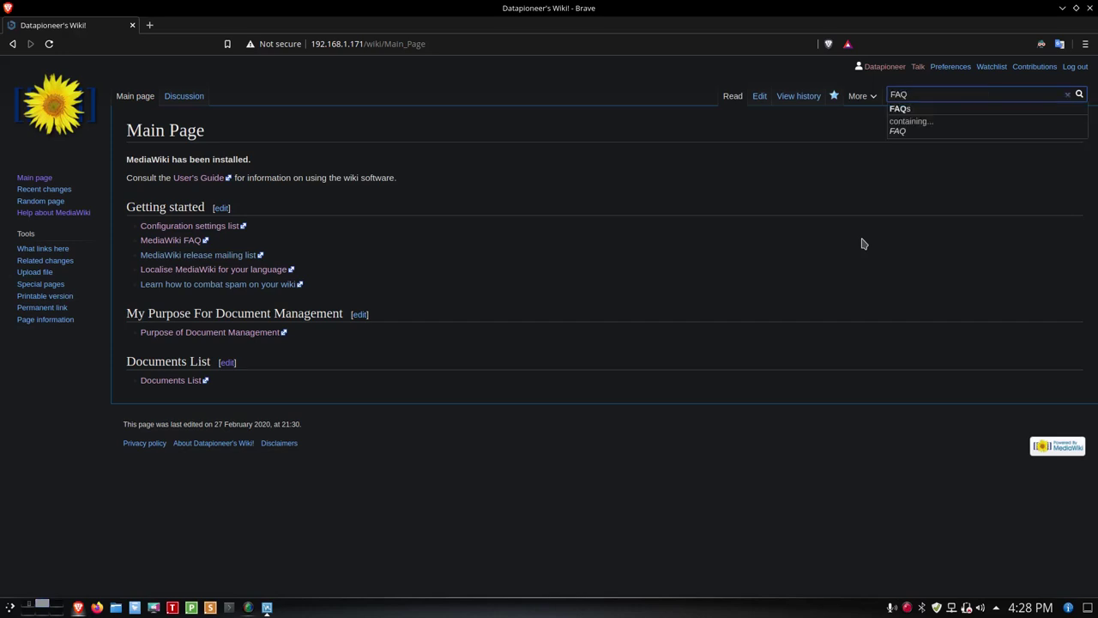
pyautogui.click(901, 109)
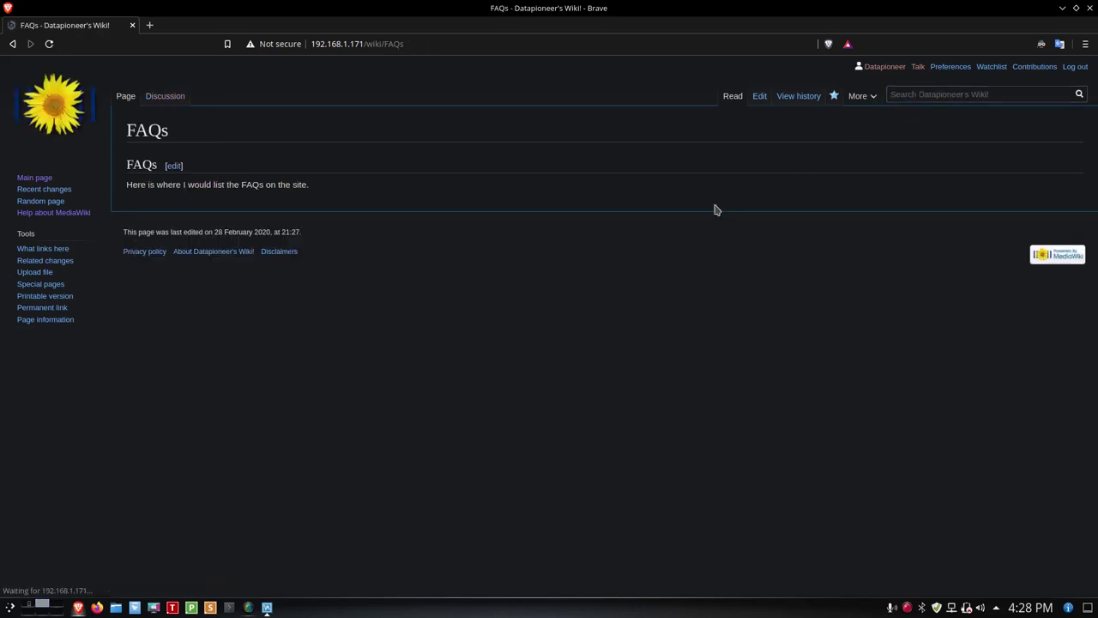
pyautogui.click(373, 49)
pyautogui.hotkey('ctrl', 'c')
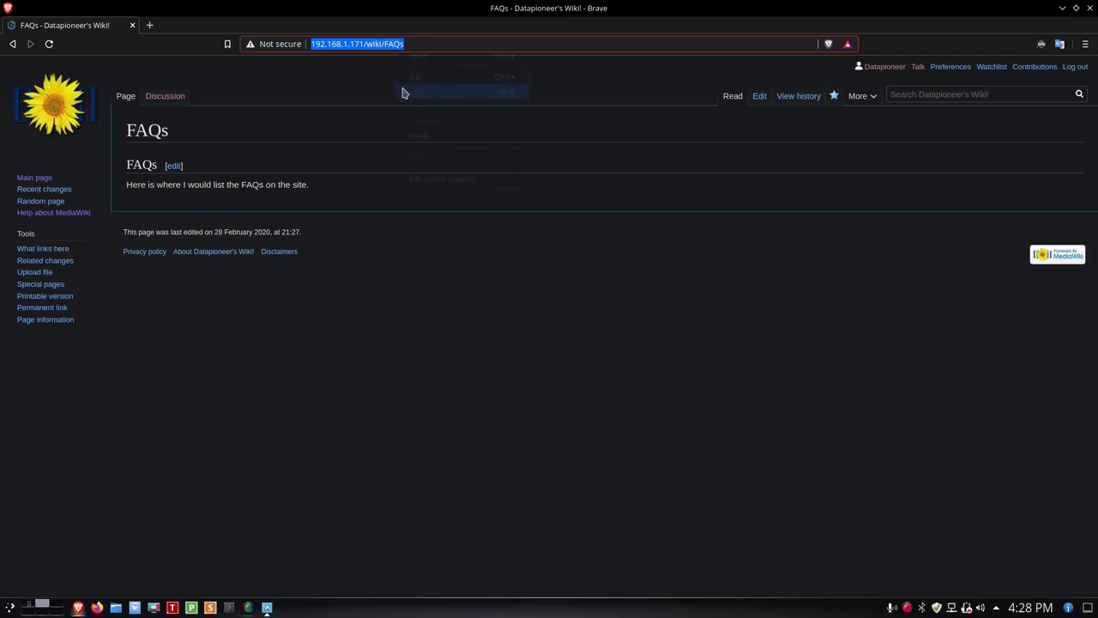
pyautogui.click(399, 77)
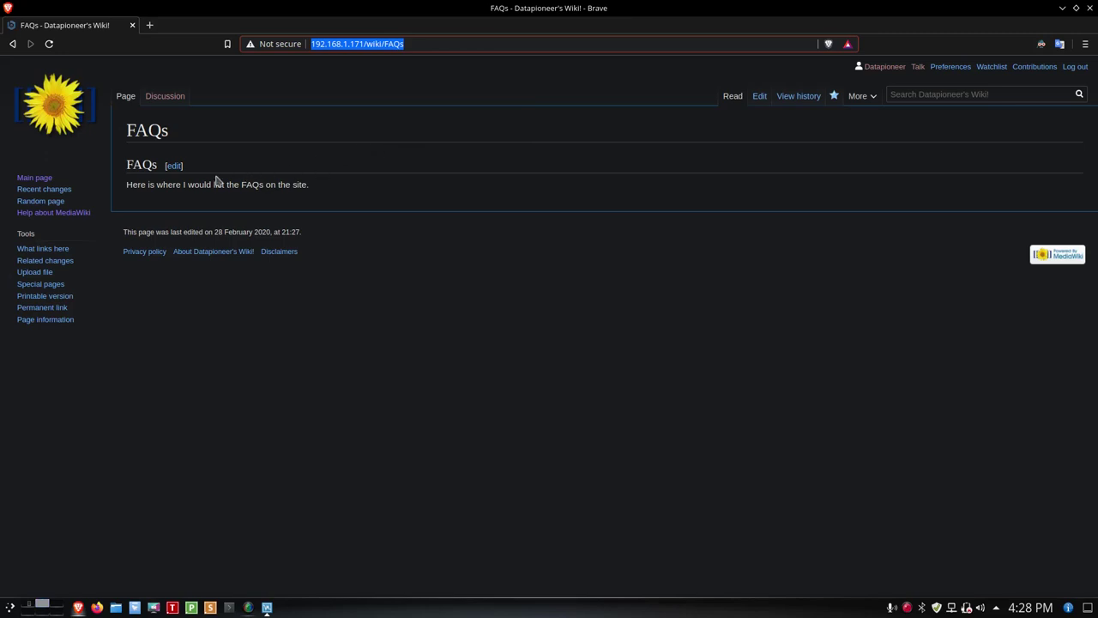
# - Edit the main page's source and add a "== FAQs ==" heading below the Documents List section
pyautogui.click(44, 179)
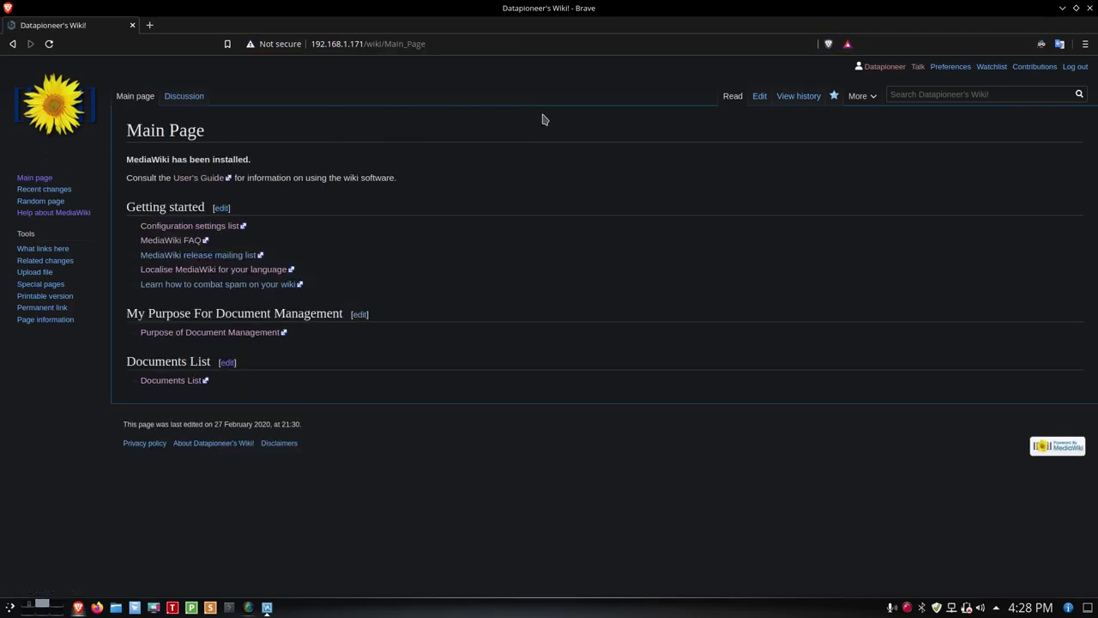
pyautogui.click(758, 98)
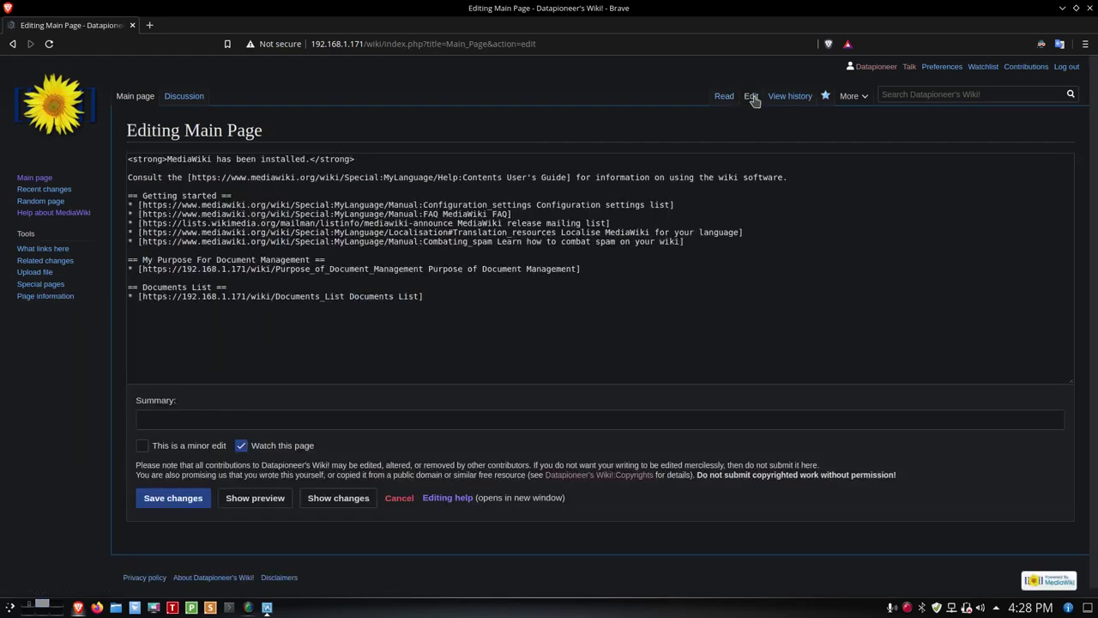
pyautogui.click(435, 298)
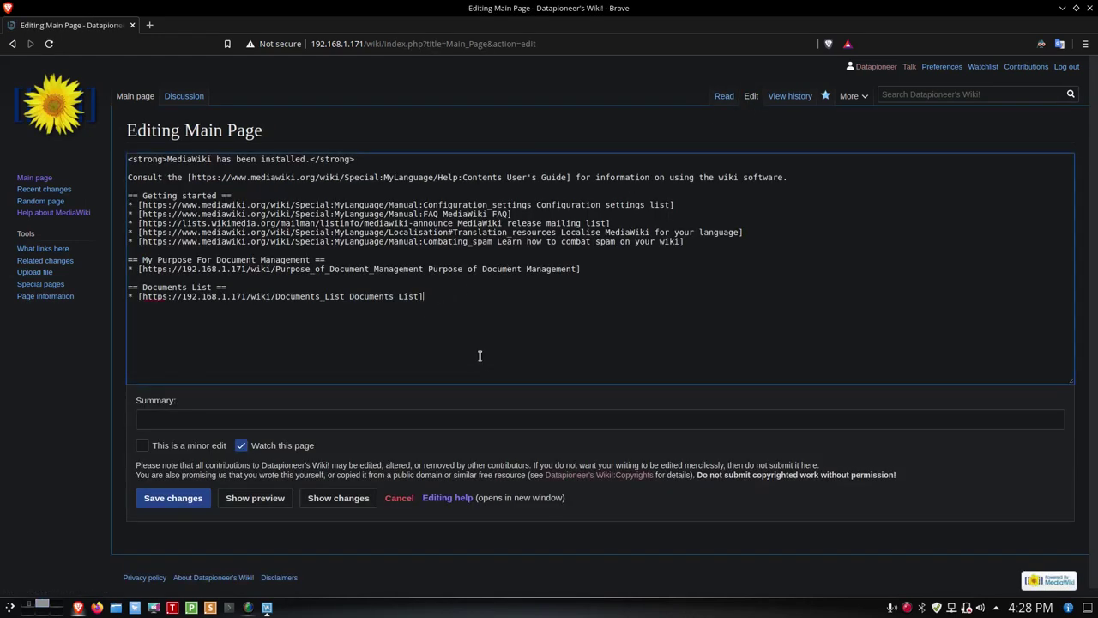
pyautogui.press('Return')
pyautogui.press('Return')
pyautogui.write('==')
pyautogui.write(' FAQs')
pyautogui.write(' == ')
pyautogui.write('* ')
pyautogui.write('[')
pyautogui.hotkey('ctrl', 'v')
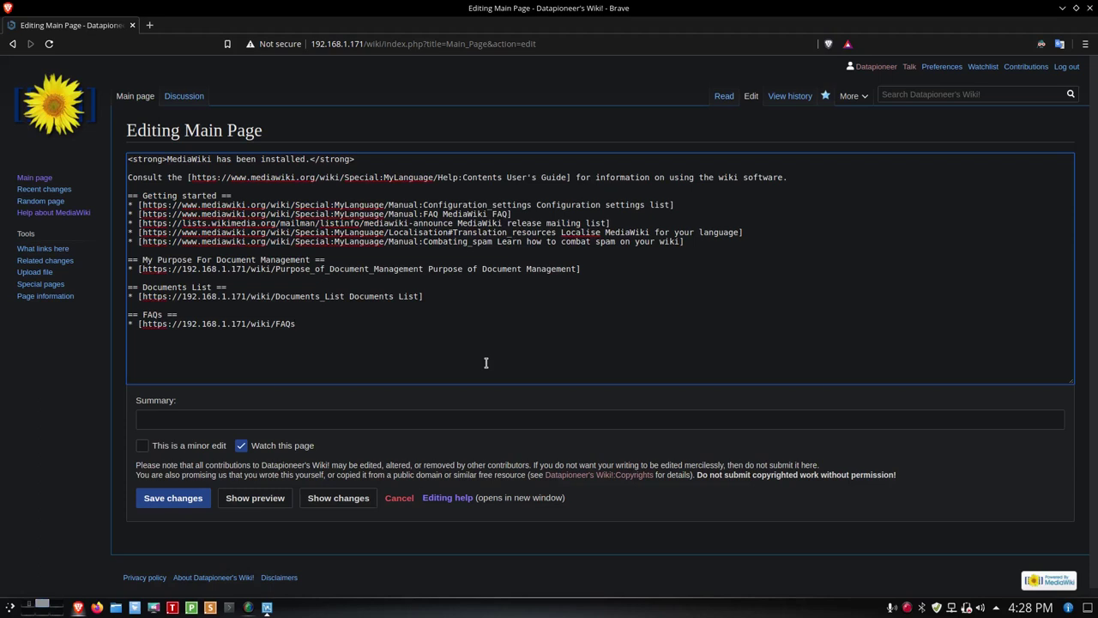
pyautogui.write(': FAQs')
pyautogui.write(']')
# - Enter the edit summary "/* Added FAQs Section */" and save the main page changes
pyautogui.click(224, 418)
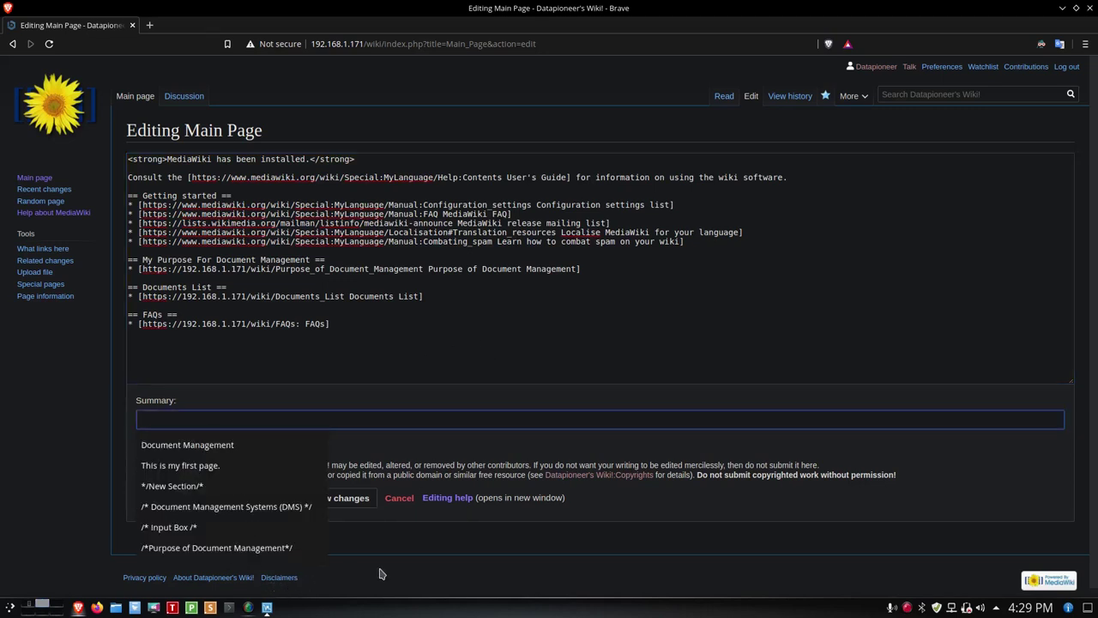
pyautogui.write('/')
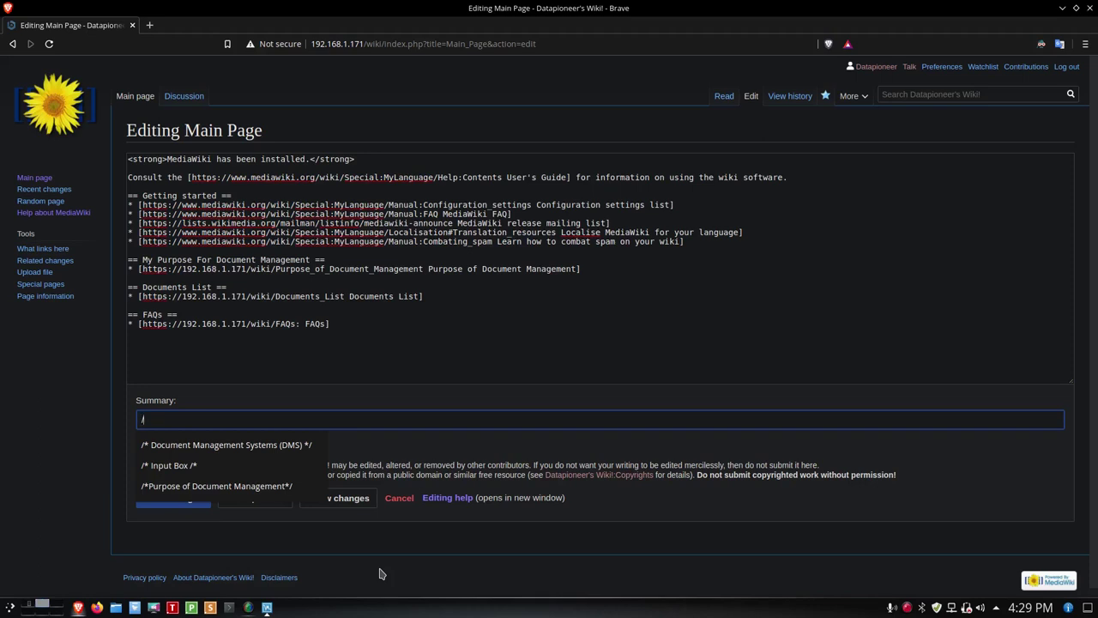
pyautogui.write('@')
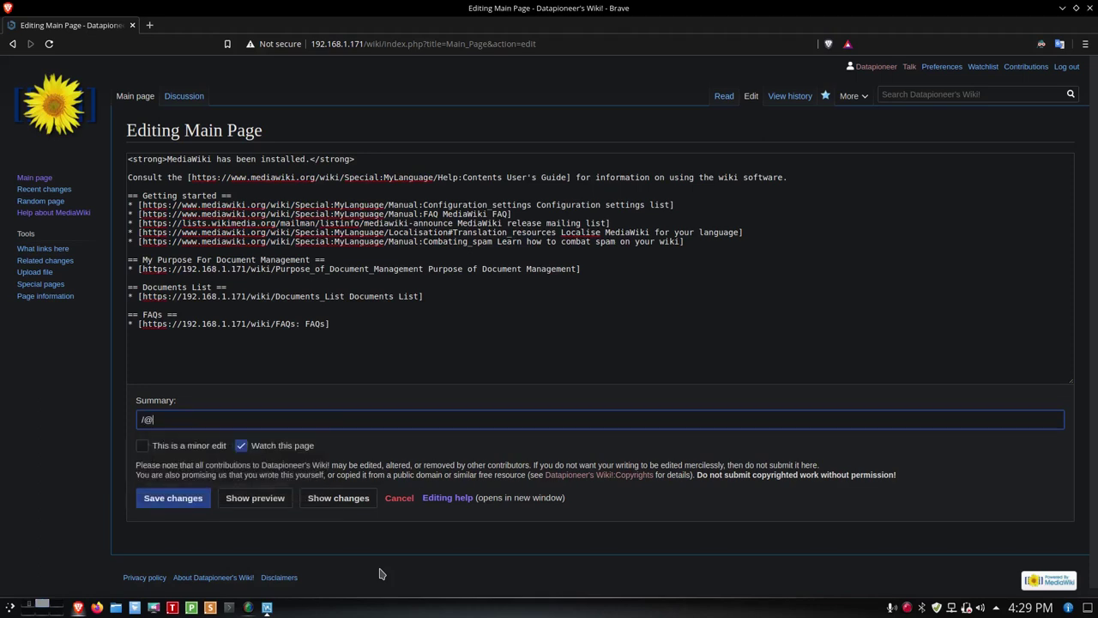
pyautogui.press('BackSpace')
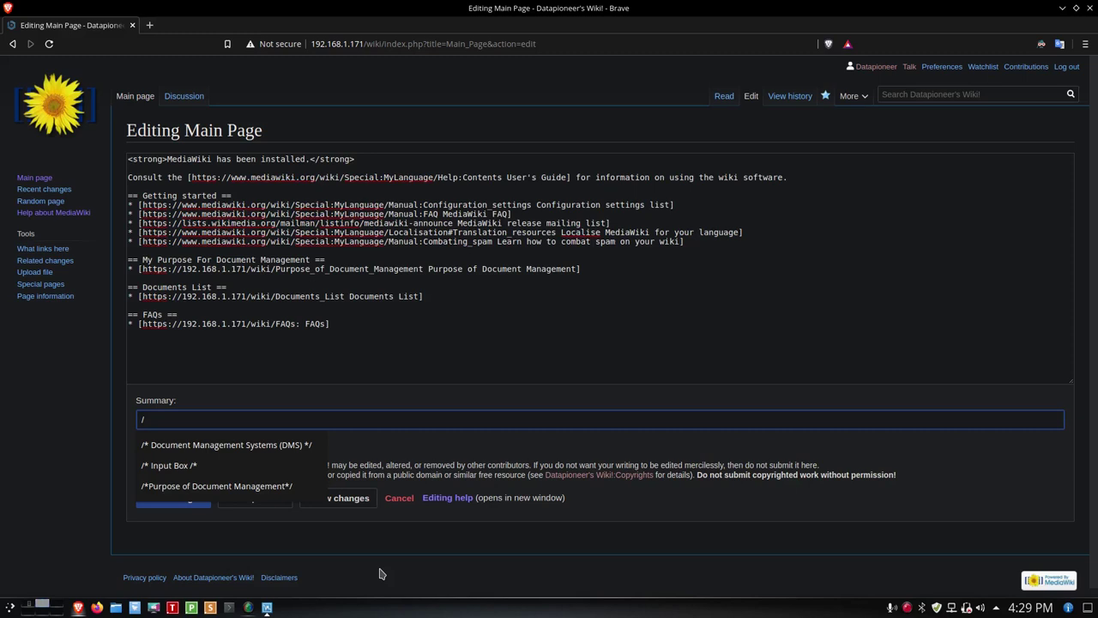
pyautogui.write('* Add')
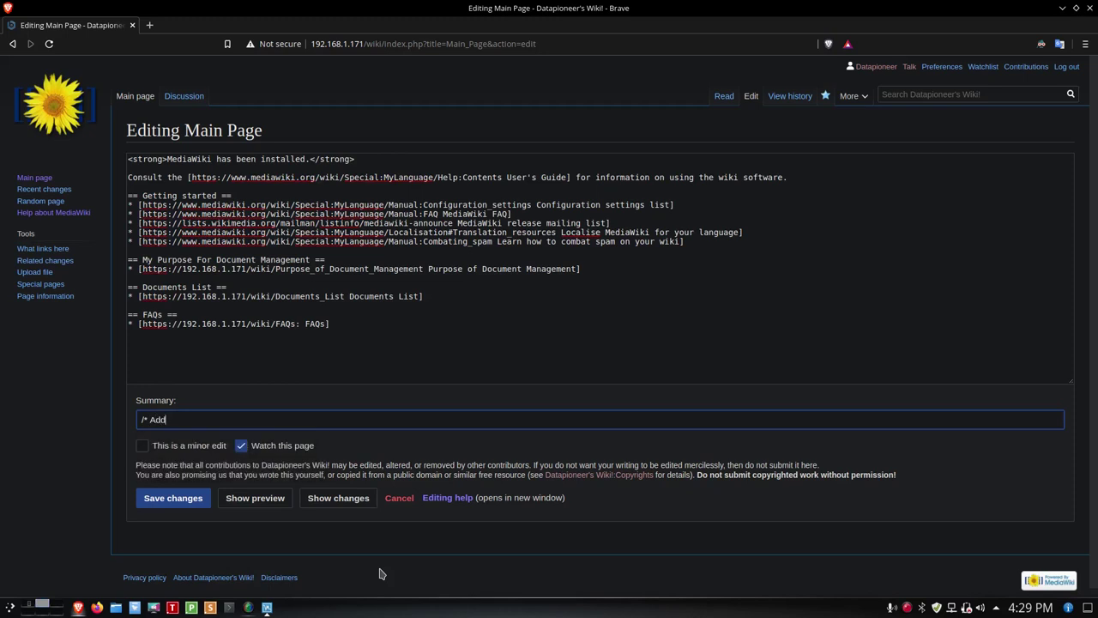
pyautogui.write('ed FAQs Section */')
pyautogui.click(176, 498)
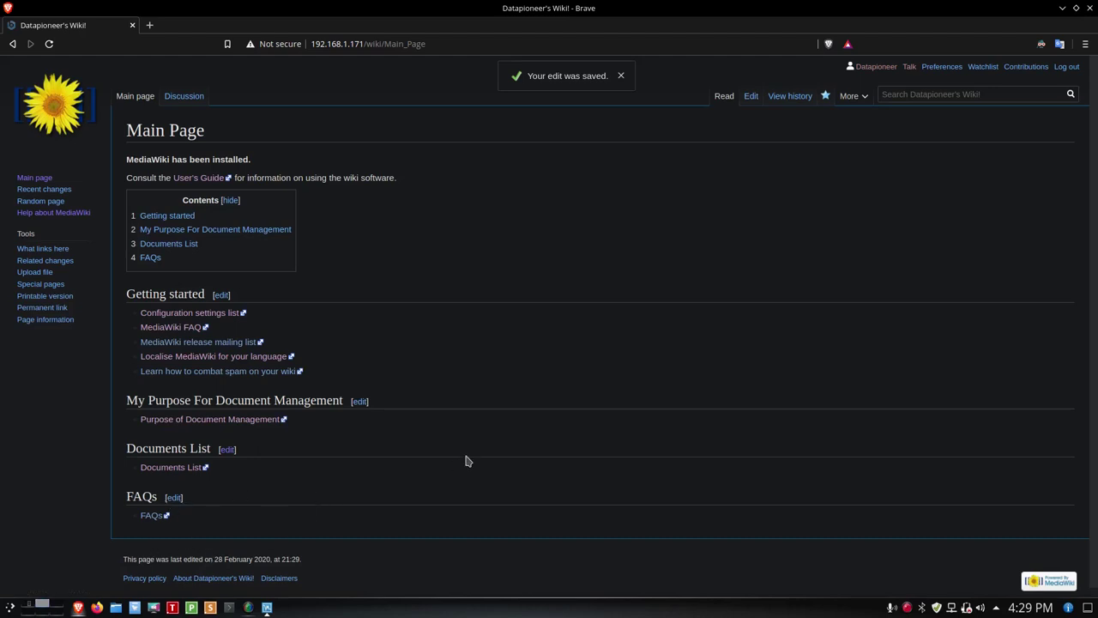
# - Test the link in the main page's FAQs section and return to the main page
pyautogui.click(155, 516)
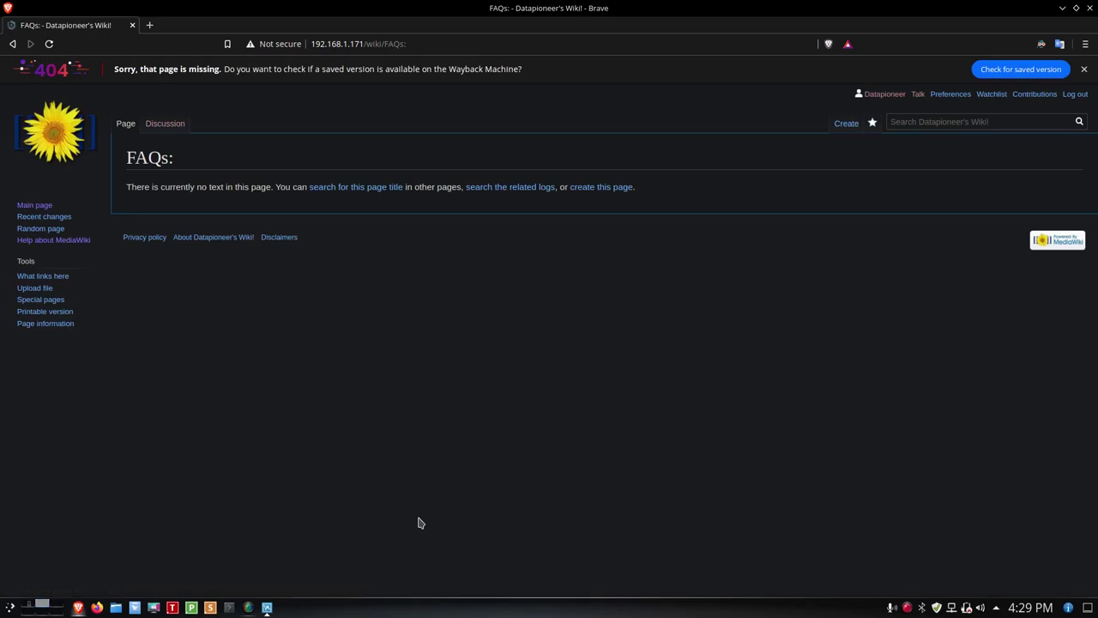
pyautogui.click(59, 145)
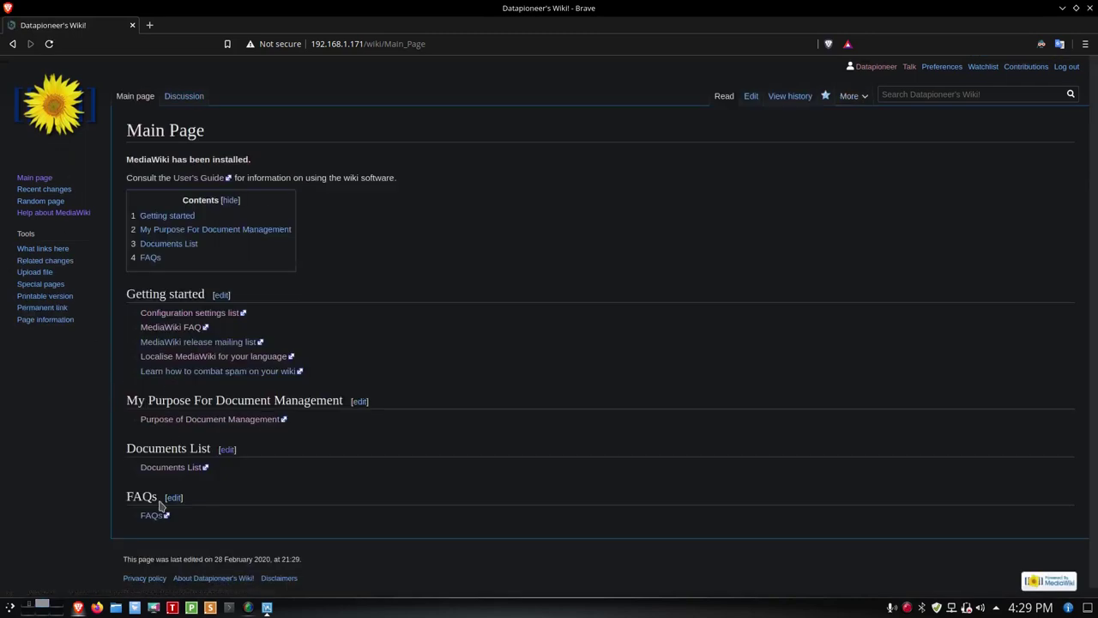
# - Log out of the wiki and shut down the Bitnami MediaWiki virtual machine from its console with sudo shutdown
pyautogui.click(1065, 69)
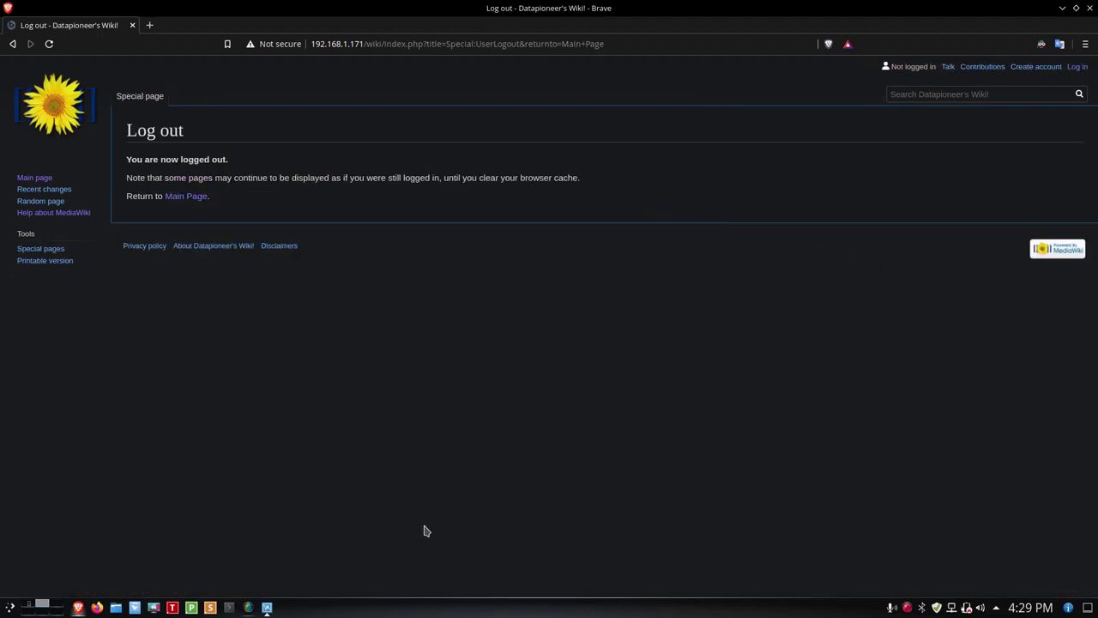
pyautogui.click(273, 601)
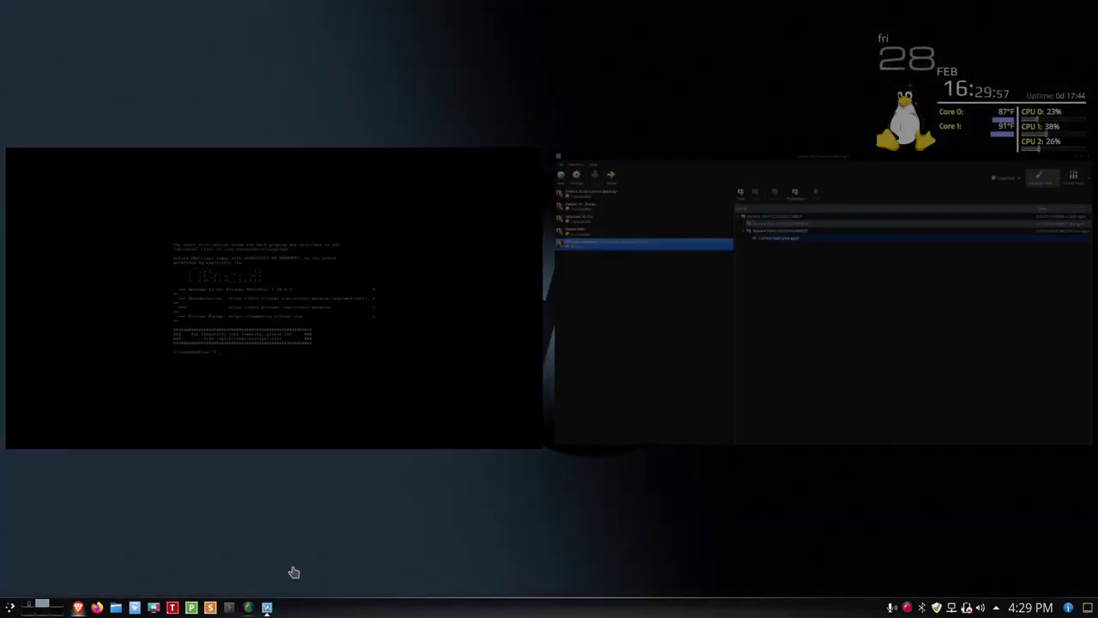
pyautogui.click(411, 370)
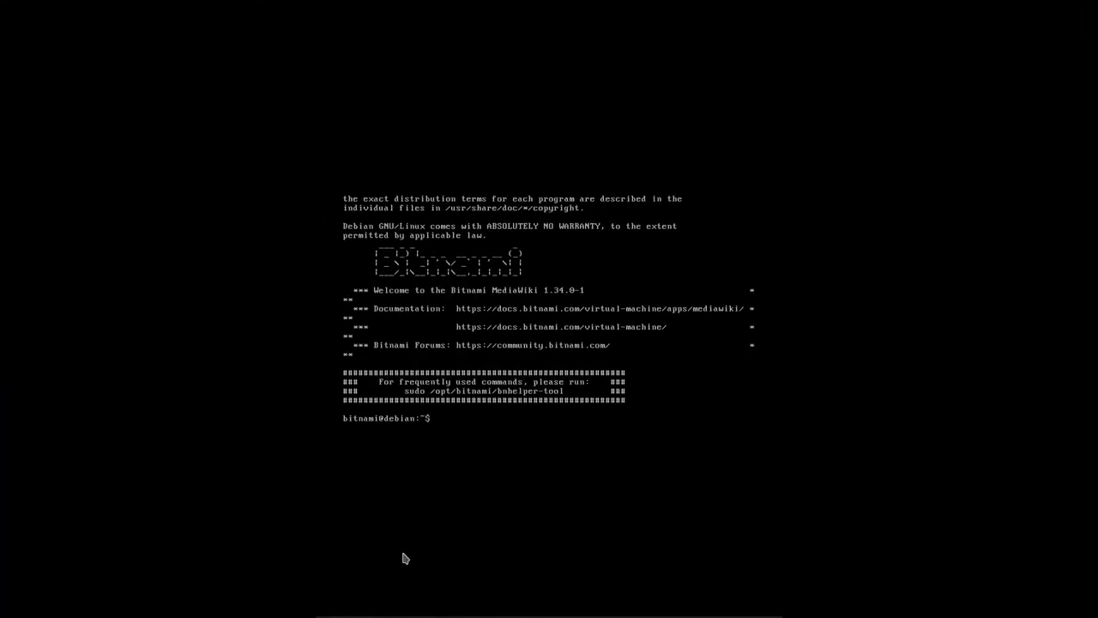
pyautogui.write('sudo shutdown')
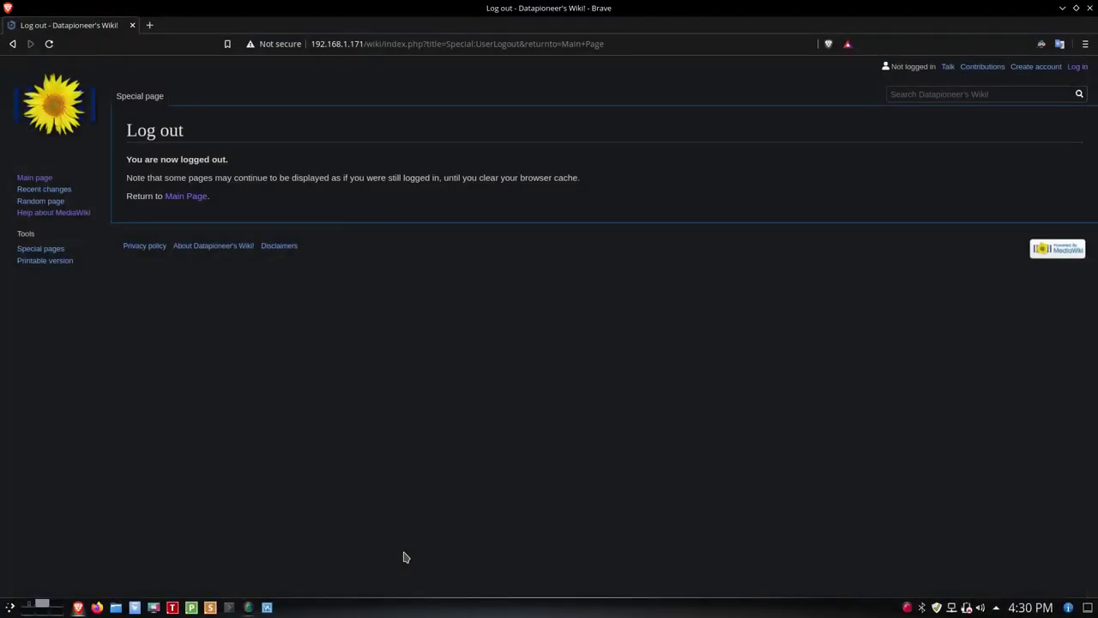
# - Close the wiki's browser tab and check the bitnami-mediawiki machine's state in Oracle VM VirtualBox Manager
pyautogui.click(132, 25)
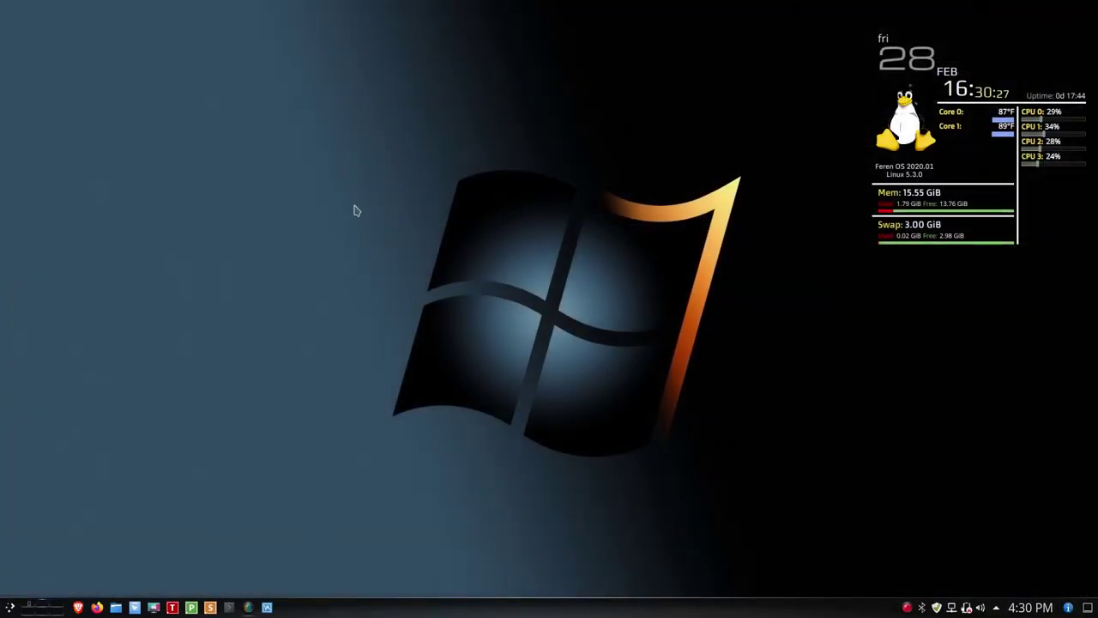
pyautogui.click(267, 606)
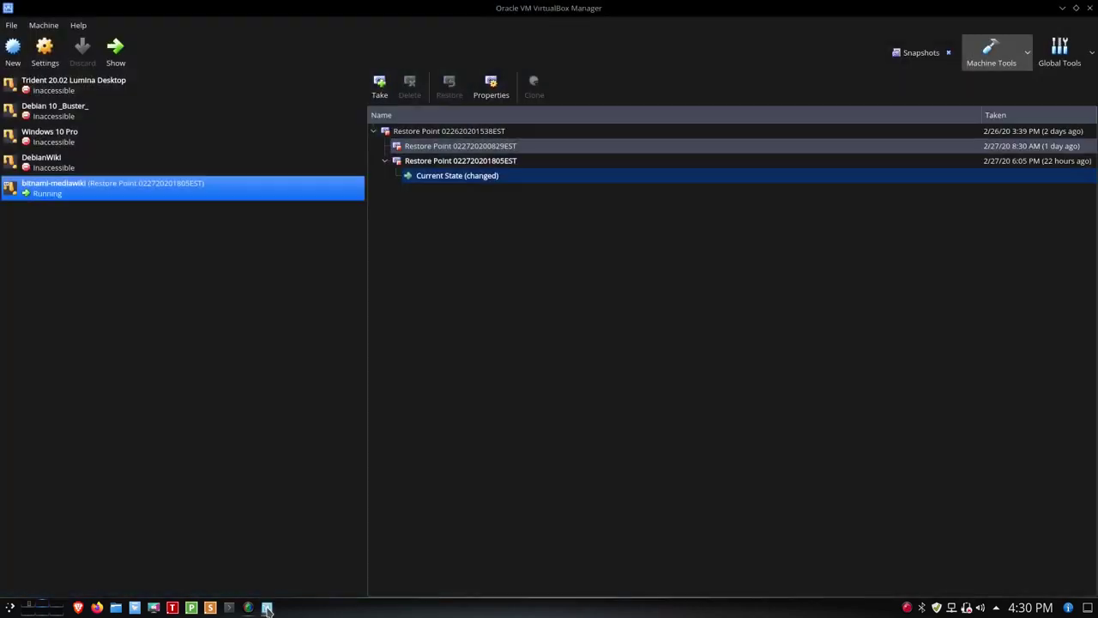
pyautogui.click(267, 606)
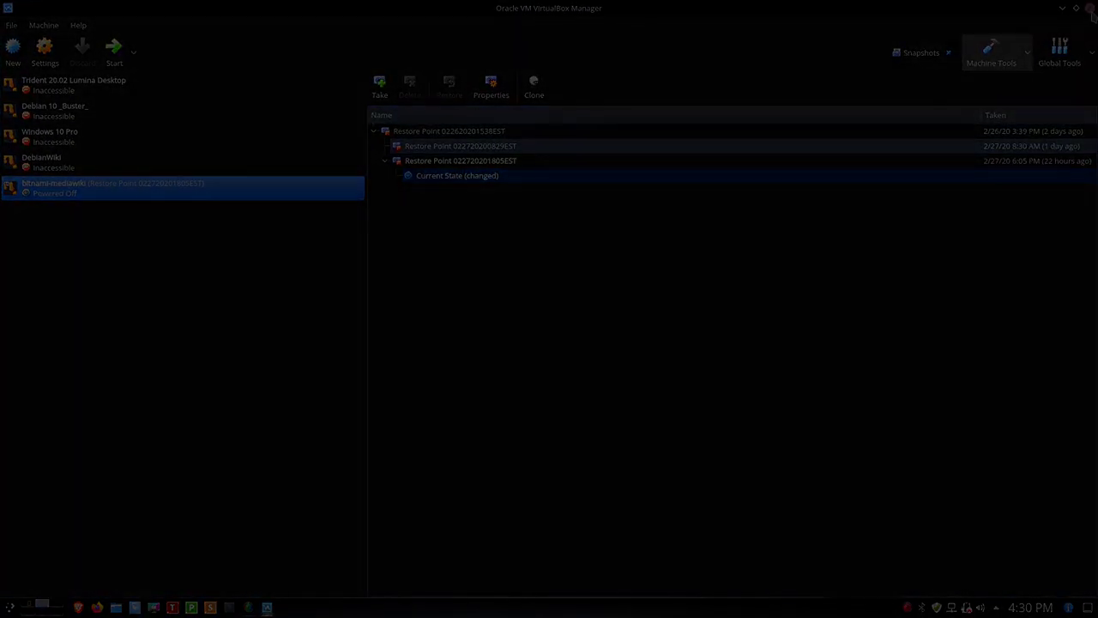